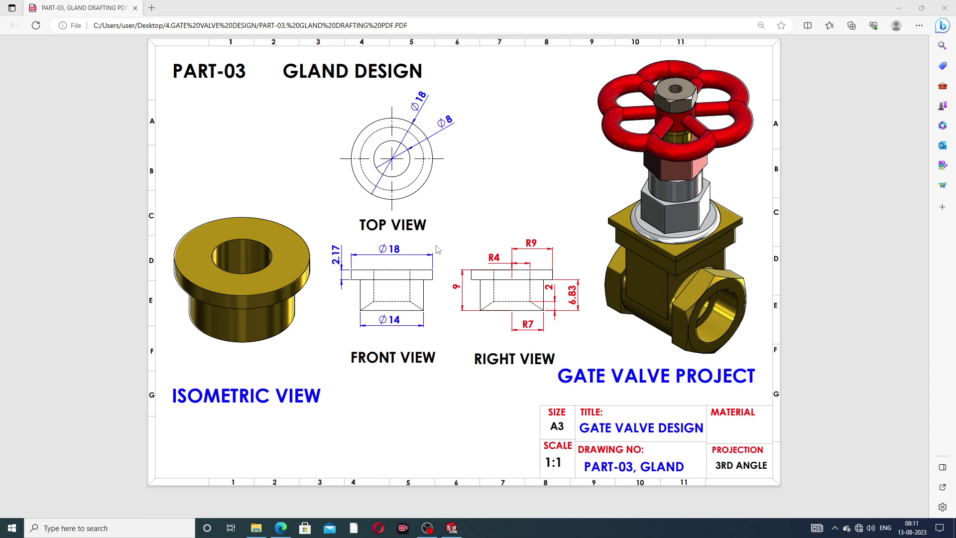
# Bring up the finished GLAND part and orbit it to inspect the underside and bore, ending in isometric
pyautogui.click(451, 529)
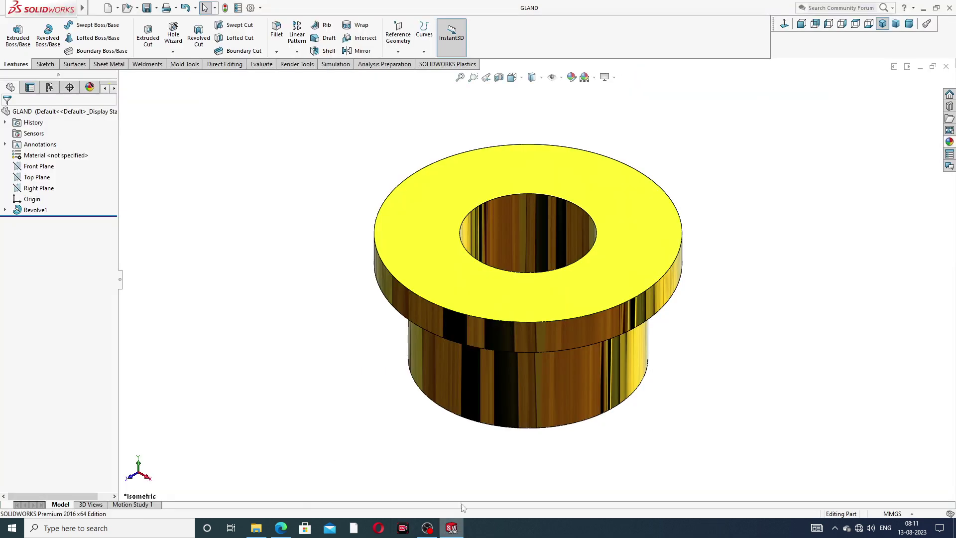
pyautogui.moveTo(559, 222); pyautogui.dragTo(633, 151, button='middle')
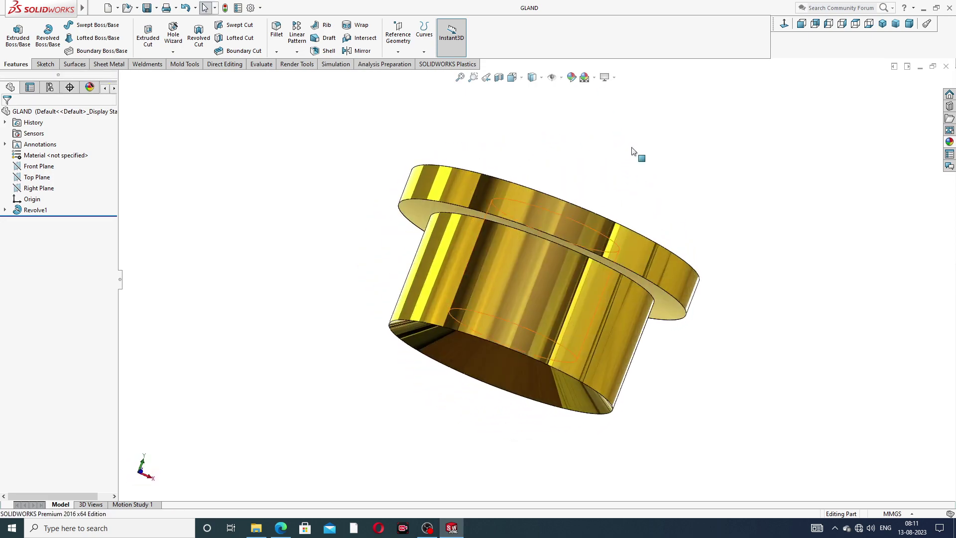
pyautogui.moveTo(581, 200)
pyautogui.mouseDown(button='middle')
pyautogui.moveTo(619, 105)
pyautogui.moveTo(560, 240)
pyautogui.moveTo(561, 137)
pyautogui.moveTo(561, 219)
pyautogui.moveTo(468, 219)
pyautogui.moveTo(617, 247)
pyautogui.moveTo(504, 203)
pyautogui.moveTo(606, 256)
pyautogui.moveTo(544, 130)
pyautogui.moveTo(601, 273)
pyautogui.moveTo(561, 143)
pyautogui.moveTo(584, 298)
pyautogui.moveTo(617, 205)
pyautogui.moveTo(595, 268)
pyautogui.moveTo(573, 259)
pyautogui.moveTo(587, 272)
pyautogui.moveTo(649, 150)
pyautogui.mouseUp(button='middle')
pyautogui.click(882, 23)
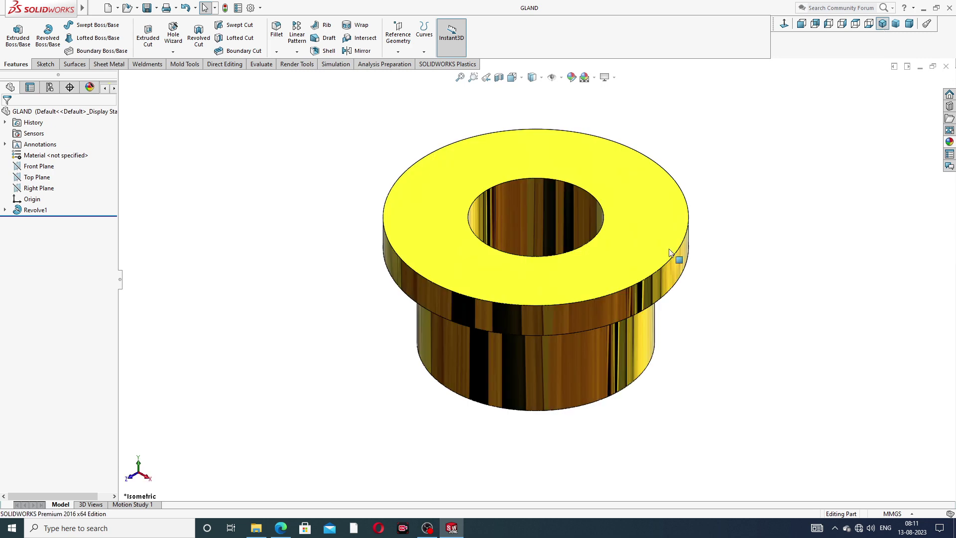
pyautogui.moveTo(655, 286); pyautogui.dragTo(643, 264, button='middle')
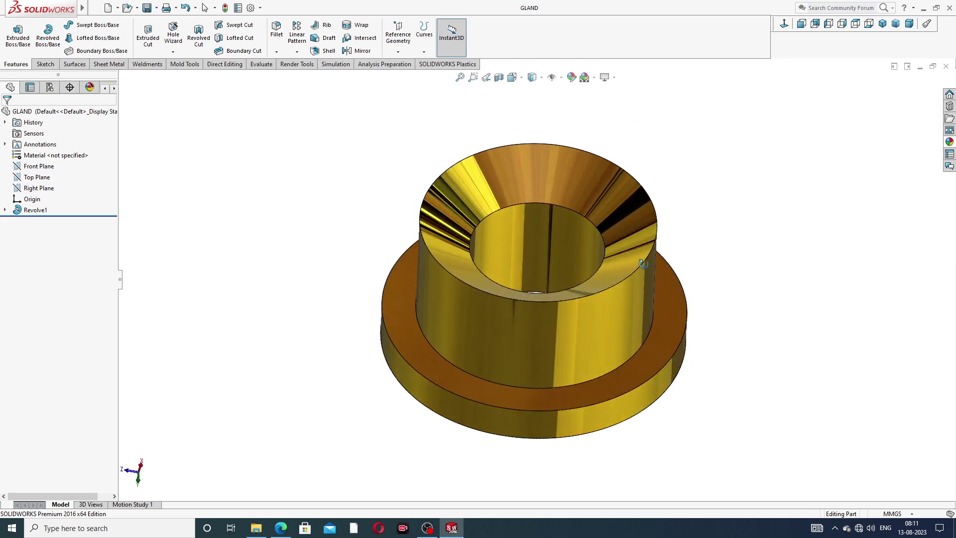
pyautogui.click(882, 23)
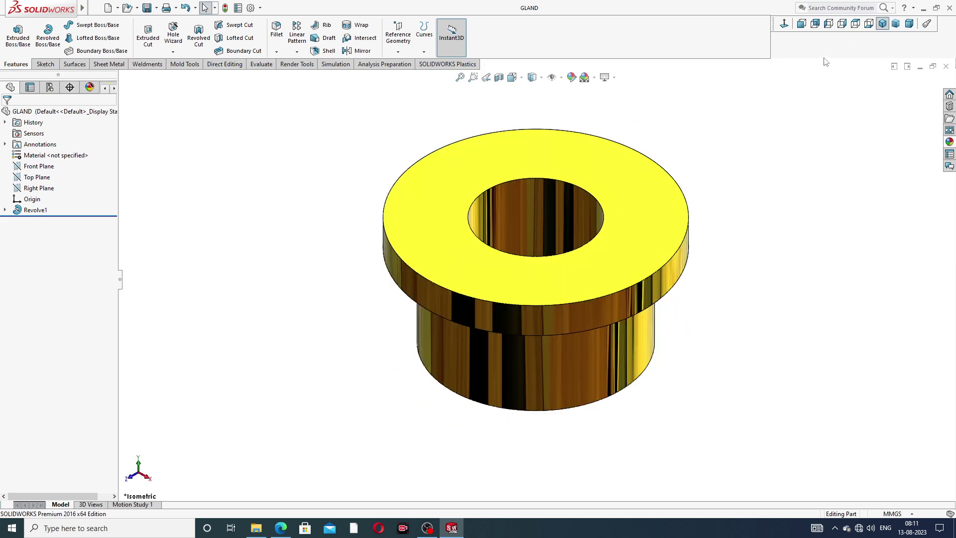
pyautogui.scroll(-2, 596, 186)
pyautogui.scroll(2, 598, 204)
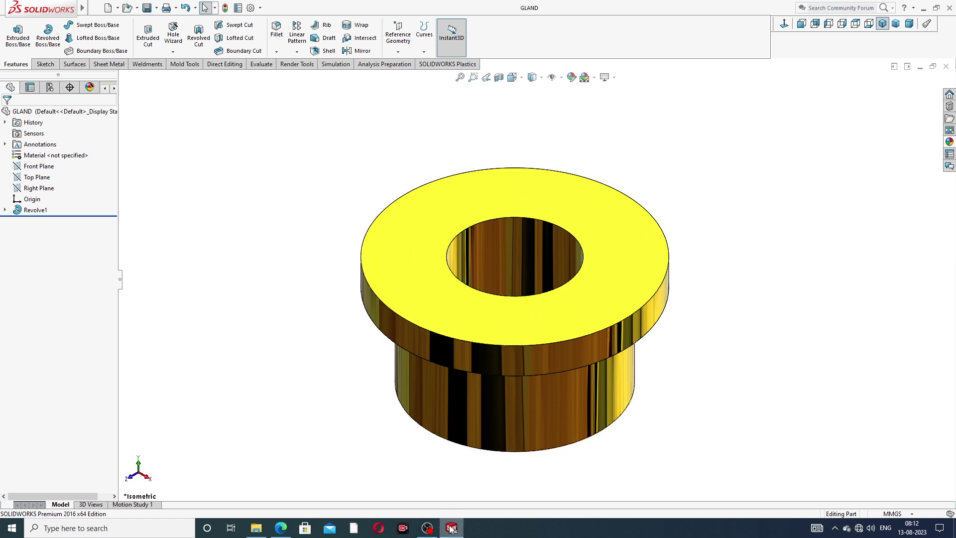
# Close GLAND, create a new part, and apply the Plain White scene
pyautogui.click(946, 66)
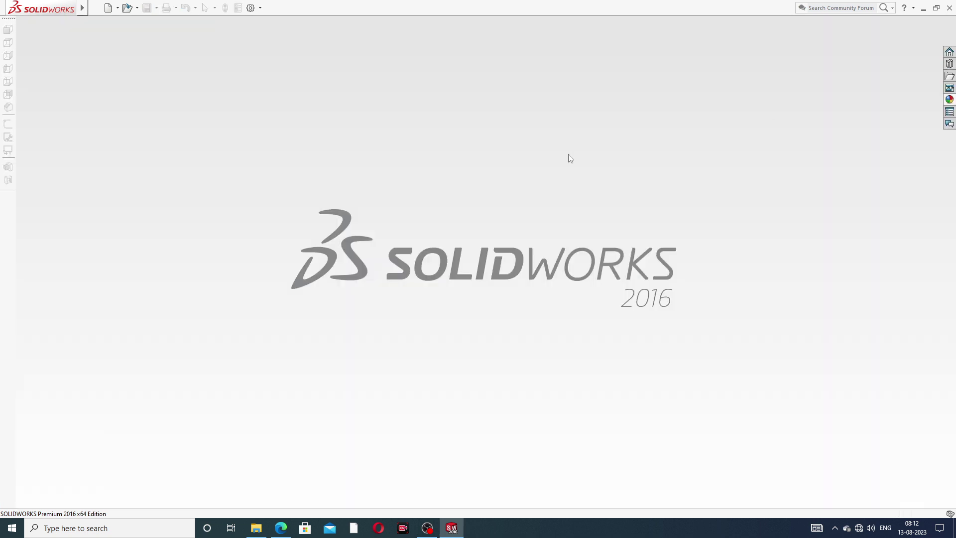
pyautogui.click(107, 8)
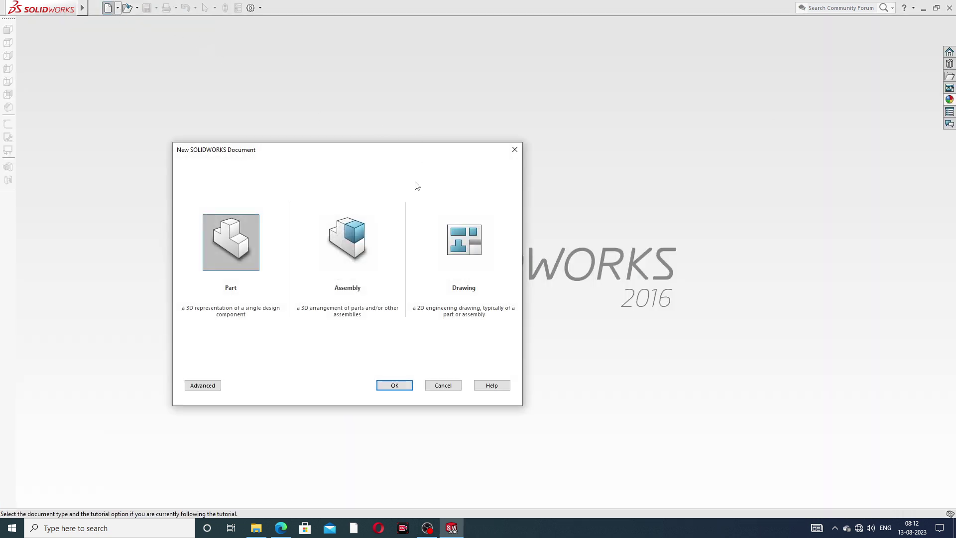
pyautogui.click(381, 387)
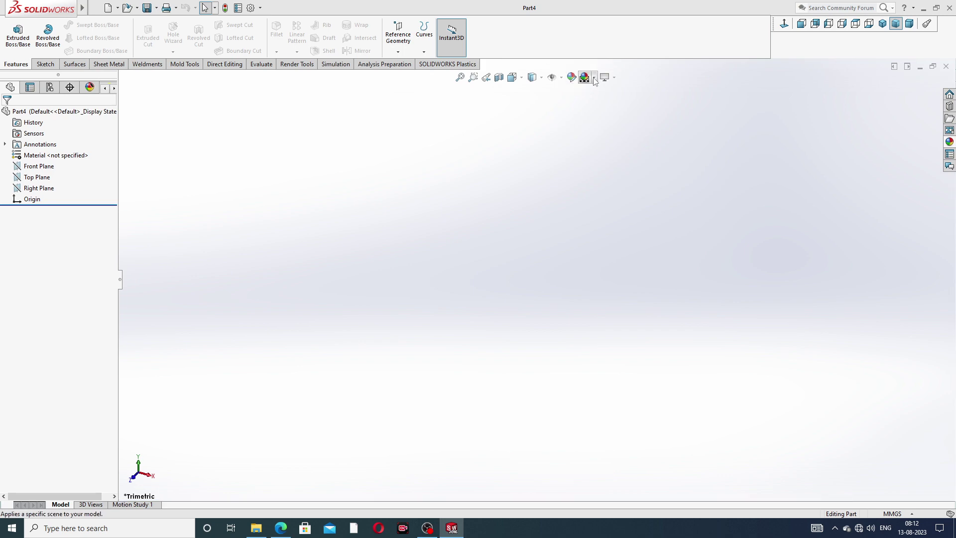
pyautogui.click(592, 78)
pyautogui.click(612, 29)
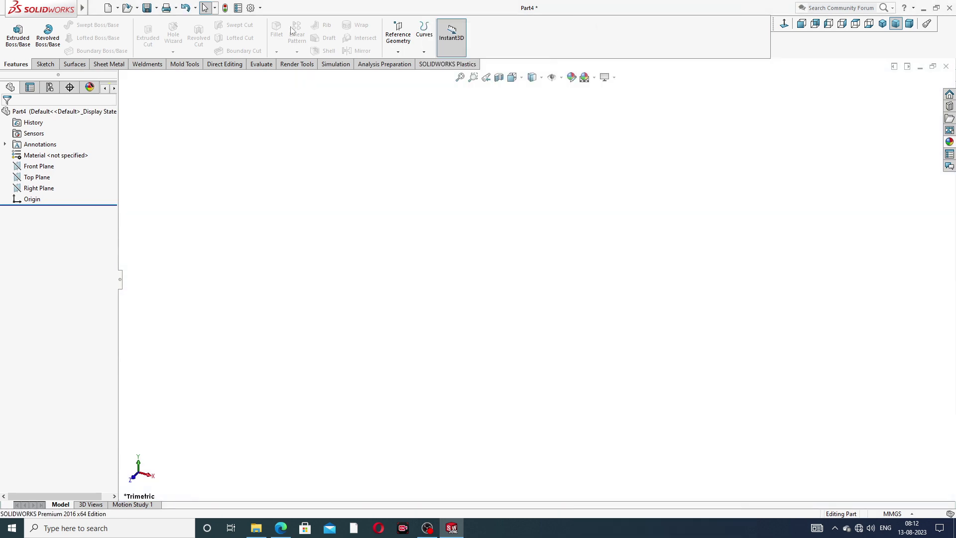
# Raise the document's image quality to high in Document Properties
pyautogui.click(251, 8)
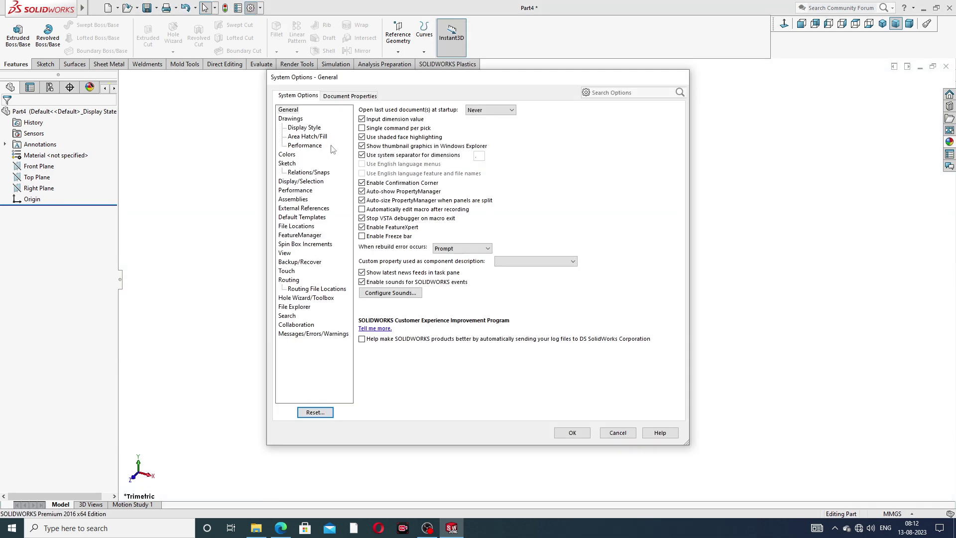
pyautogui.click(345, 98)
pyautogui.click(298, 209)
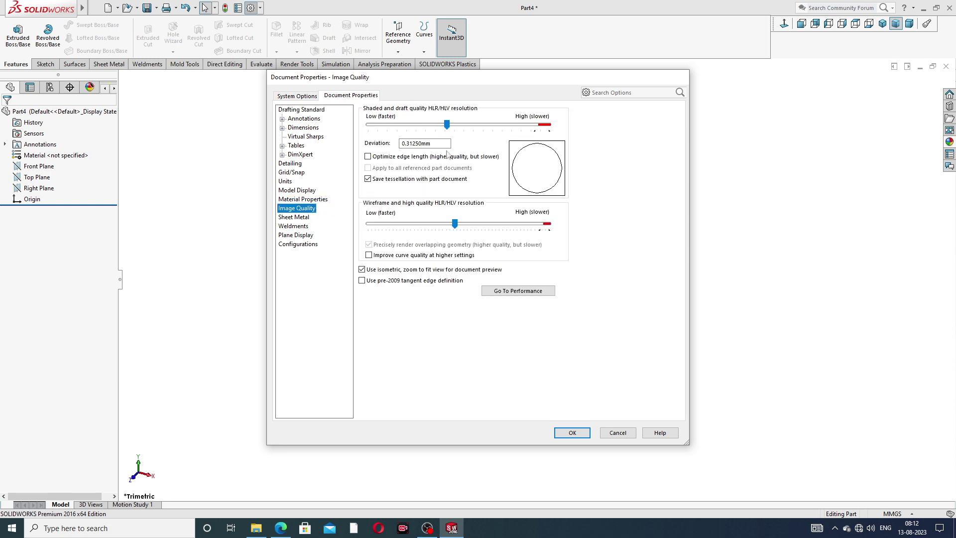
pyautogui.moveTo(455, 224); pyautogui.dragTo(547, 224)
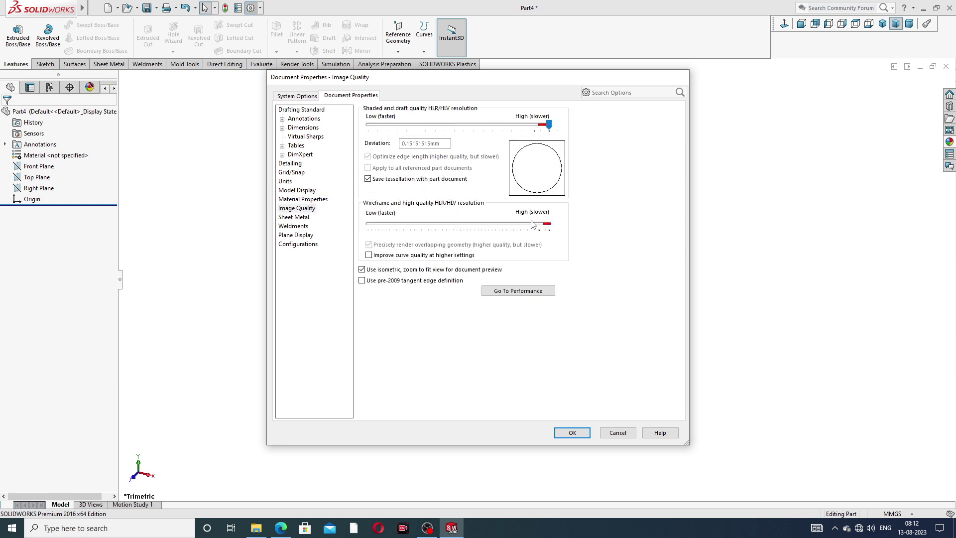
pyautogui.click(570, 432)
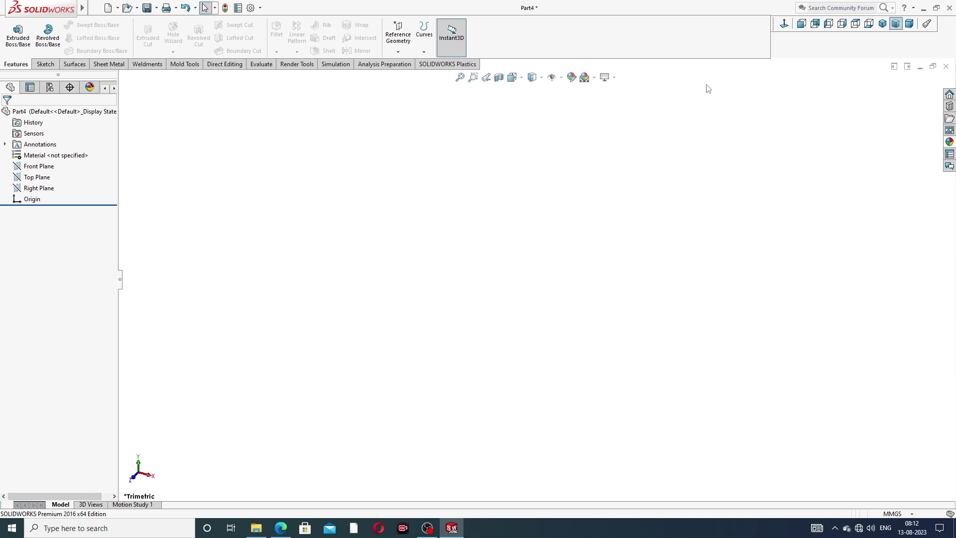
# Start a sketch on the Right Plane and bring up the gland reference drawing
pyautogui.click(41, 189)
pyautogui.click(54, 176)
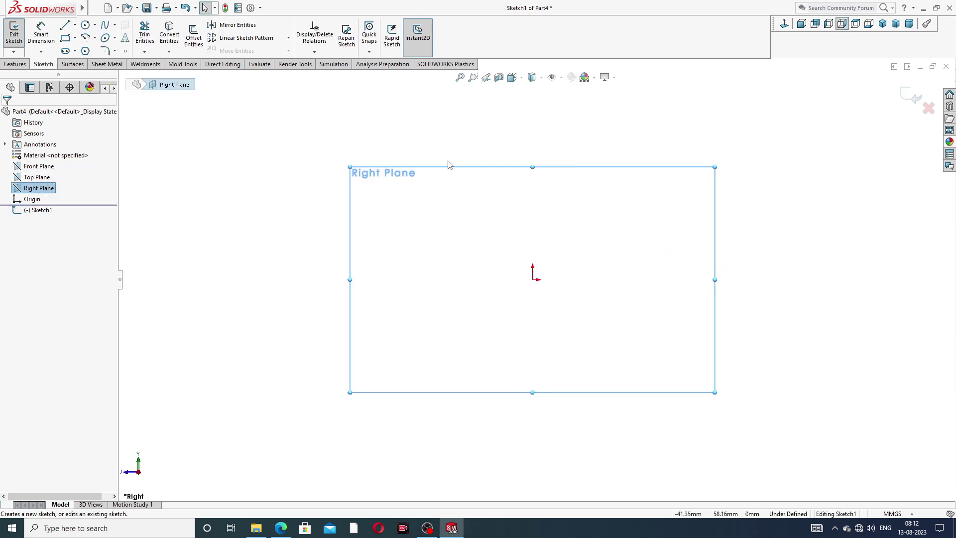
pyautogui.click(280, 529)
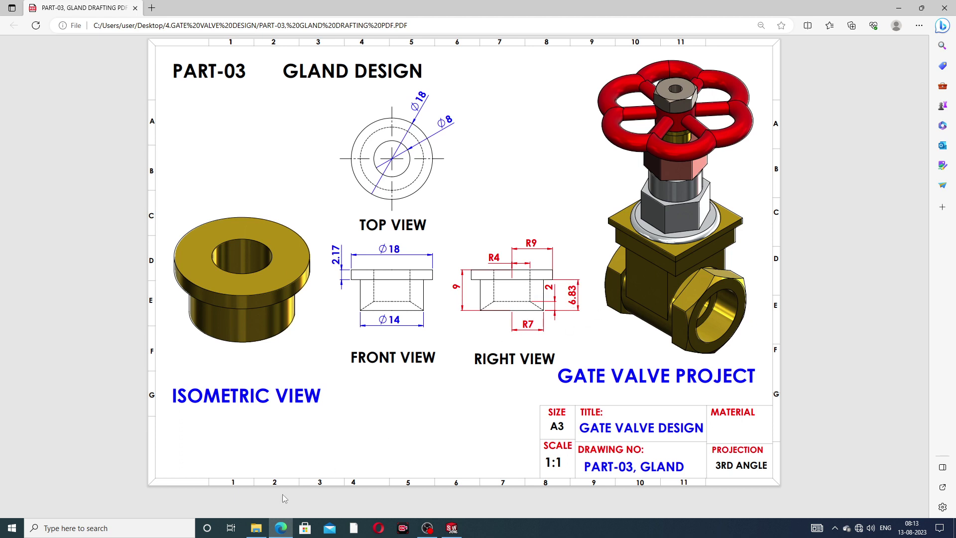
# Return from the Edge drawing to the Right Plane sketch in SOLIDWORKS
pyautogui.click(281, 525)
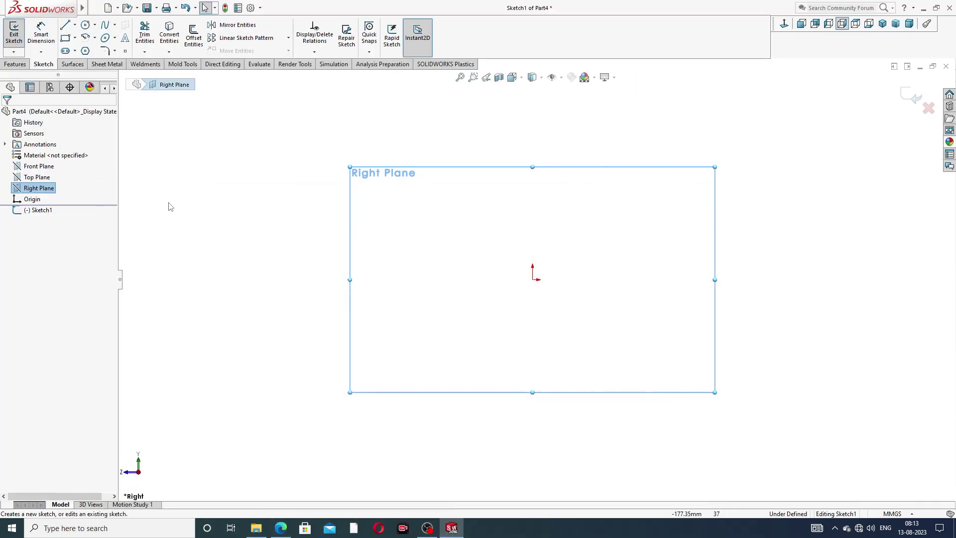
# Draw a vertical centerline through the origin and make the origin its midpoint
pyautogui.click(75, 25)
pyautogui.click(89, 50)
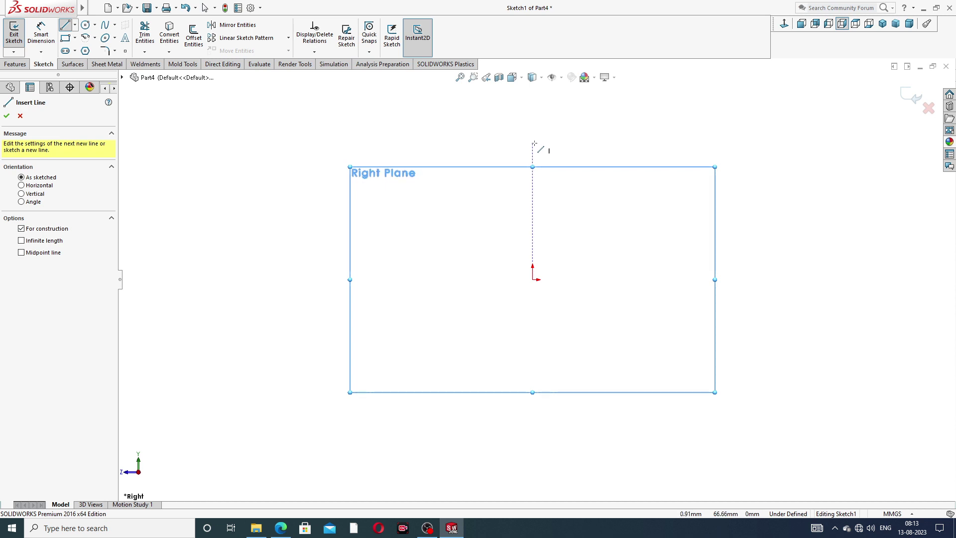
pyautogui.click(533, 144)
pyautogui.click(533, 396)
pyautogui.rightClick(597, 264)
pyautogui.click(603, 307)
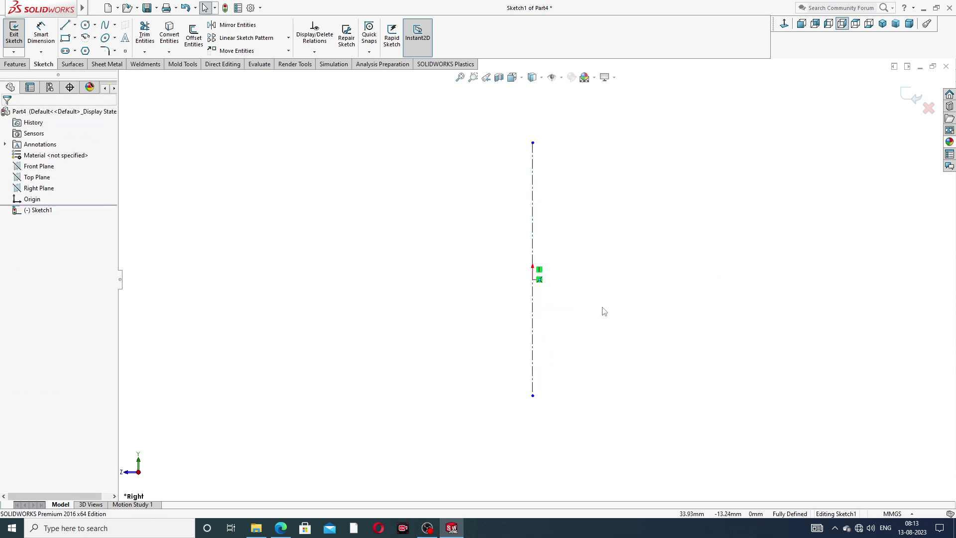
pyautogui.click(533, 301)
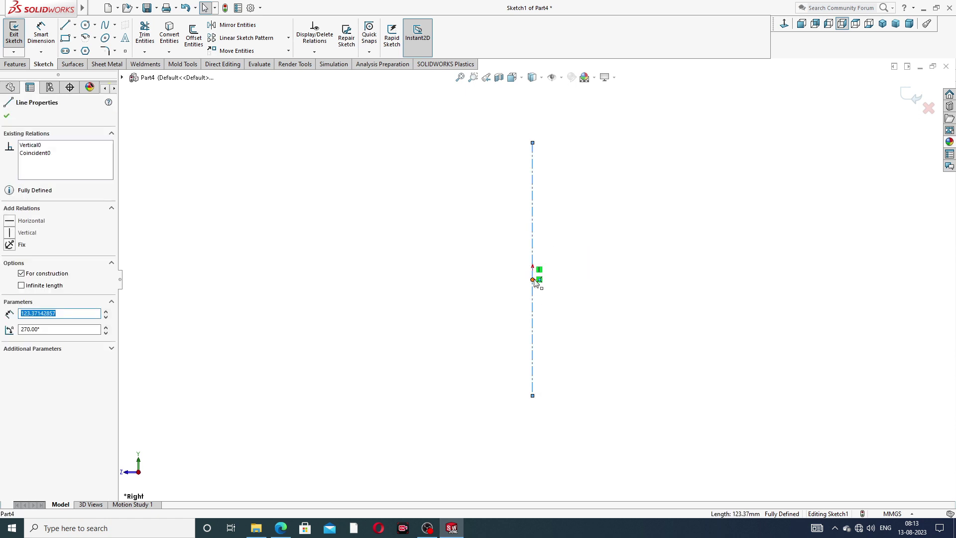
pyautogui.keyDown('ctrl'); pyautogui.click(532, 279); pyautogui.keyUp('ctrl')
pyautogui.click(562, 237)
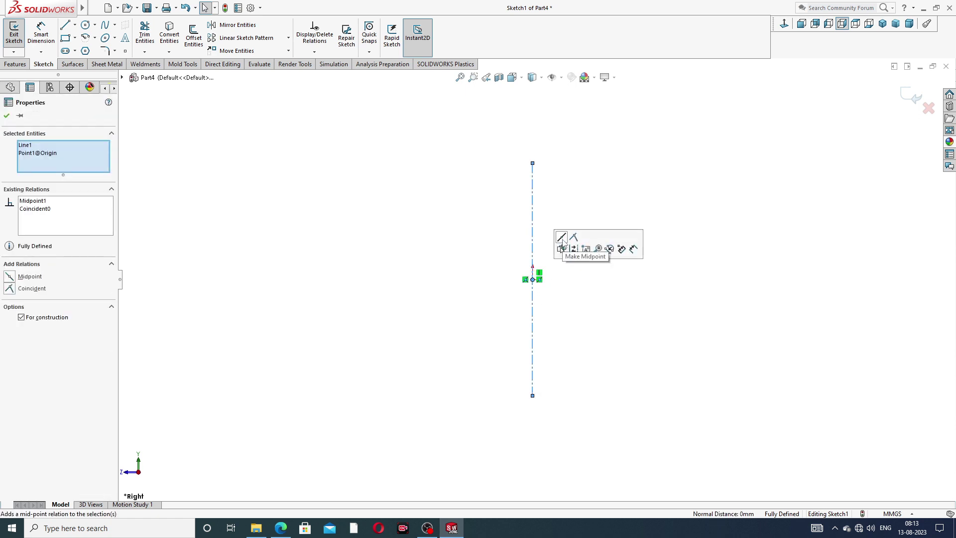
pyautogui.click(591, 199)
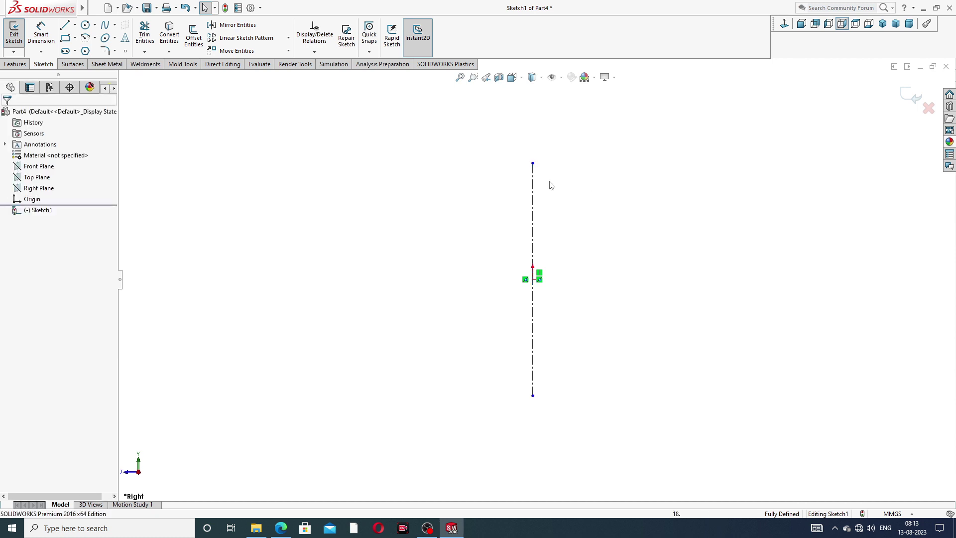
# Dimension the line beside the centreline to 9 mm
pyautogui.click(41, 34)
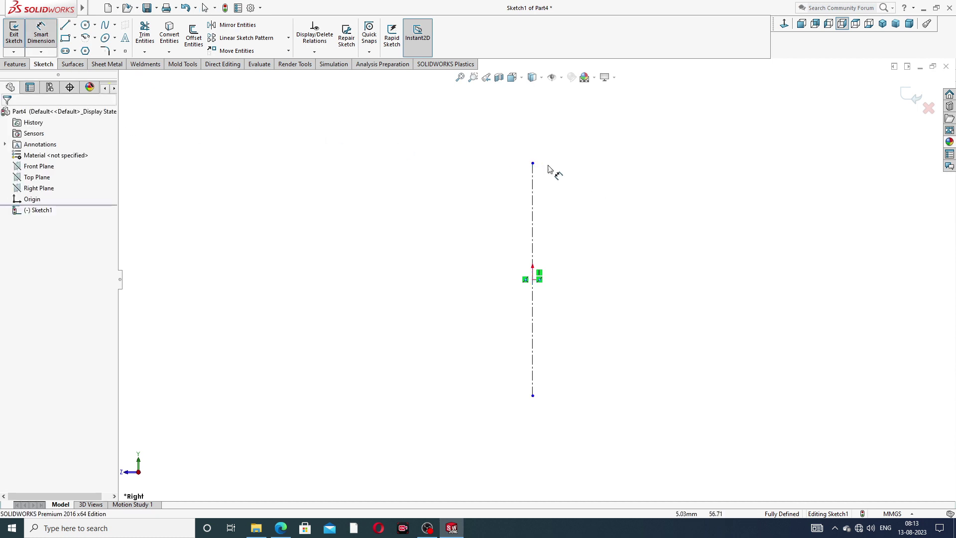
pyautogui.click(534, 231)
pyautogui.click(512, 256)
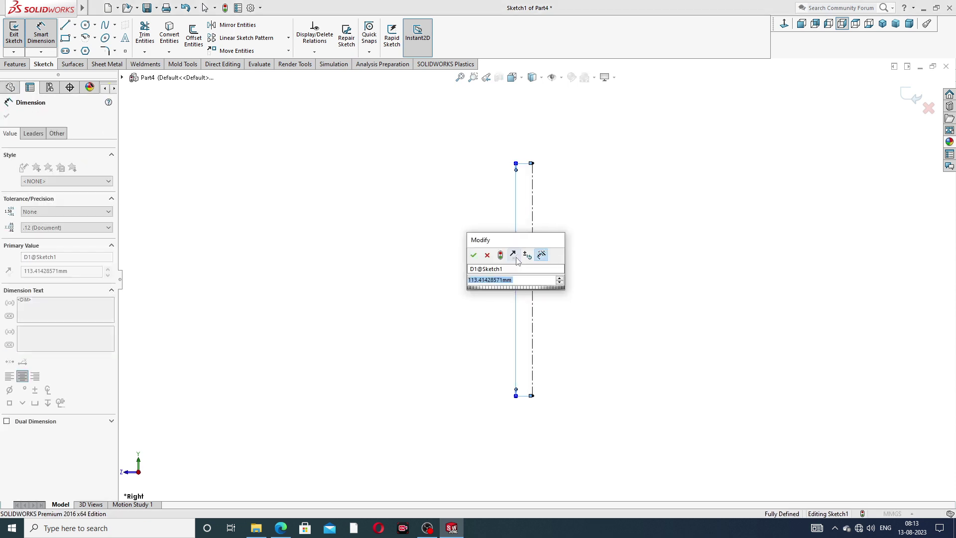
pyautogui.write('9')
pyautogui.press('Return')
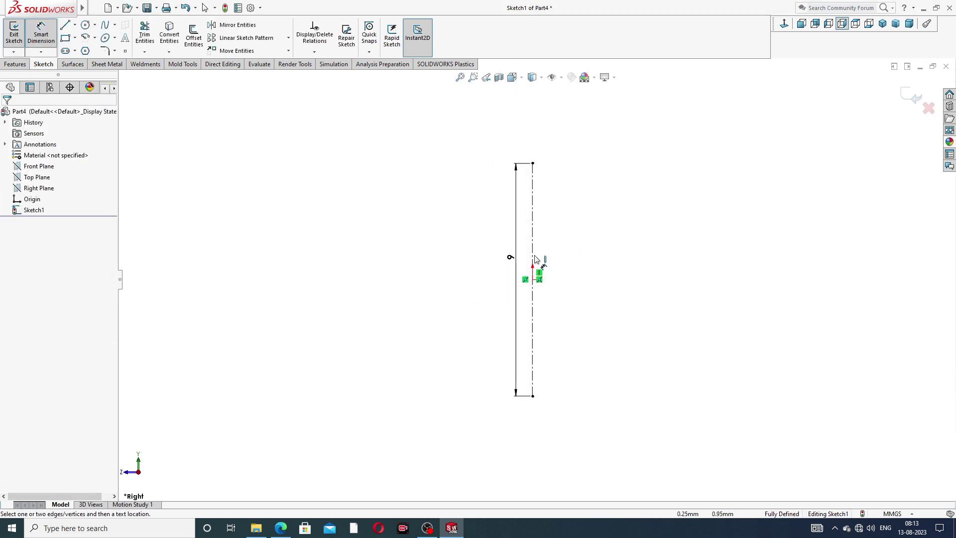
pyautogui.moveTo(511, 262); pyautogui.dragTo(499, 266)
pyautogui.click(591, 252)
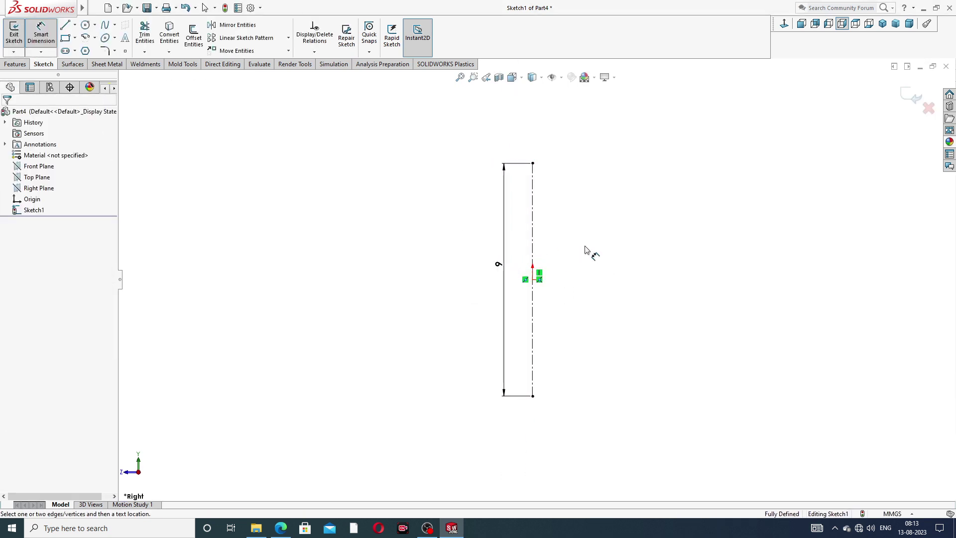
pyautogui.rightClick(626, 194)
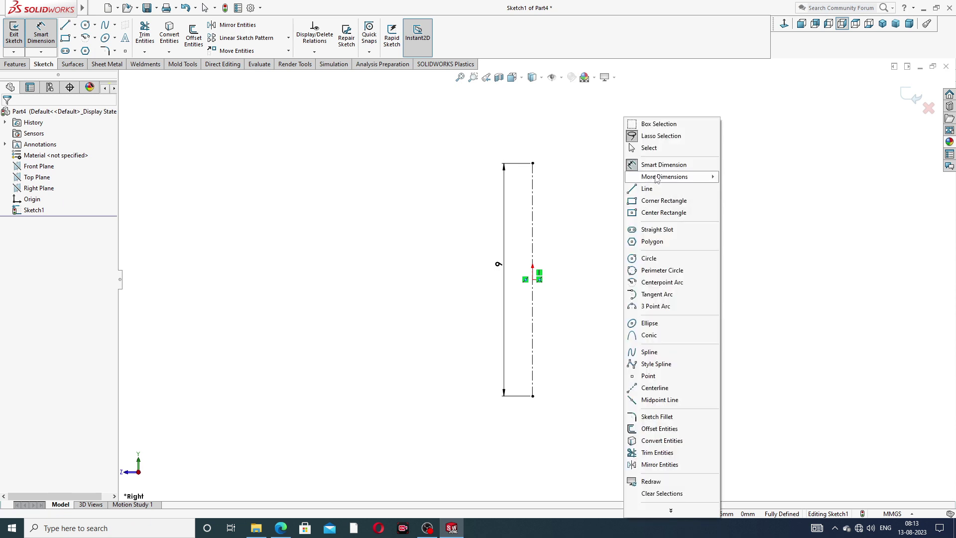
# Draw the 45° bottom chamfer, tall side wall, flange top and outer flange edge
pyautogui.click(656, 148)
pyautogui.click(64, 25)
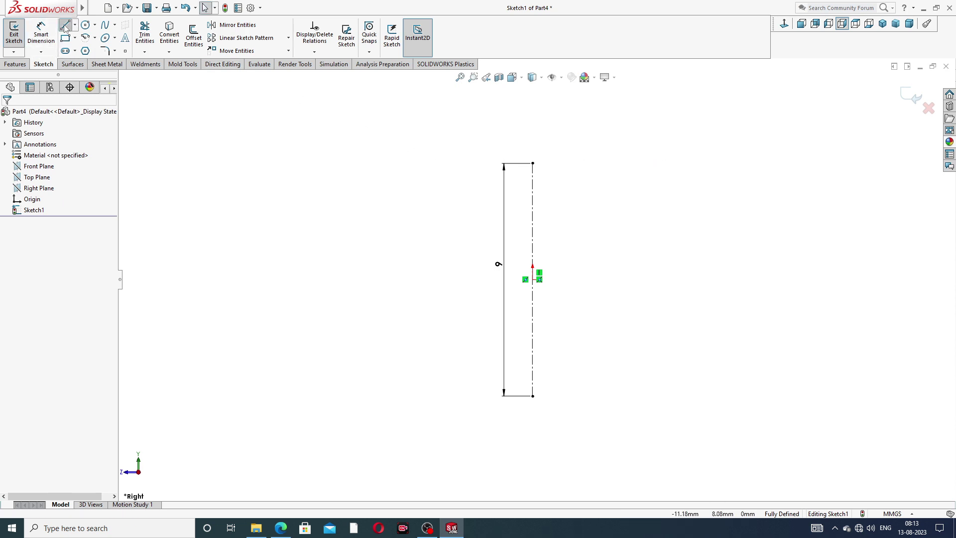
pyautogui.click(645, 395)
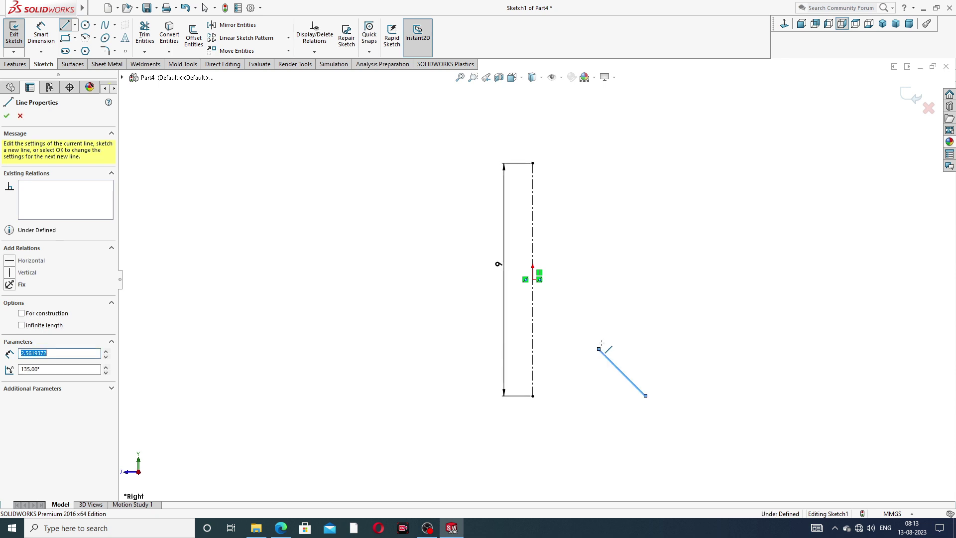
pyautogui.click(598, 349)
pyautogui.click(593, 163)
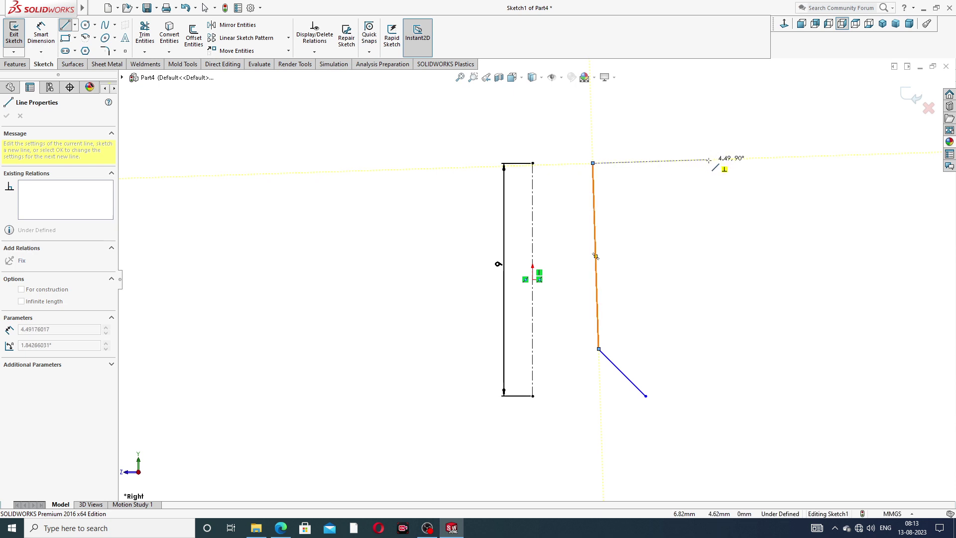
pyautogui.click(709, 160)
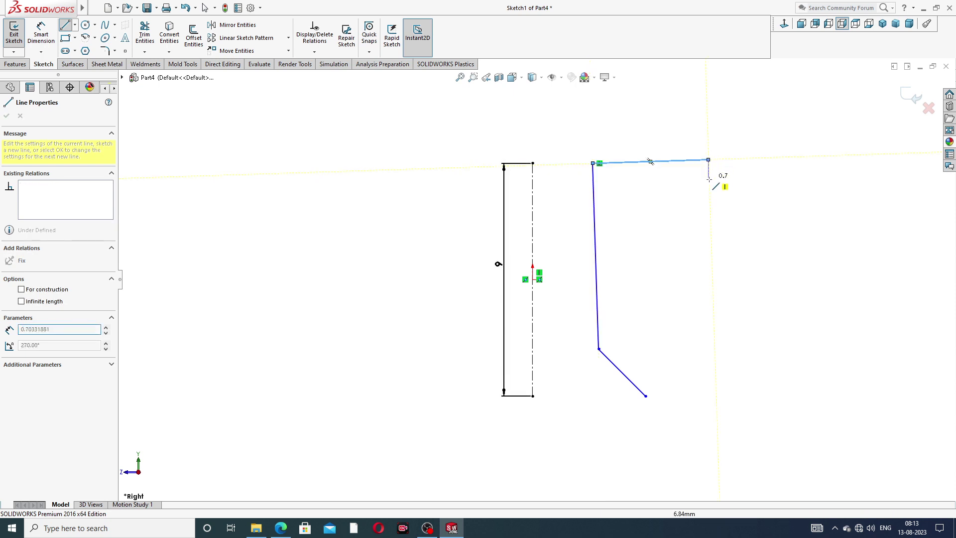
pyautogui.doubleClick(711, 208)
# Draw the flange underside and bore wall to close the six-line profile
pyautogui.click(711, 208)
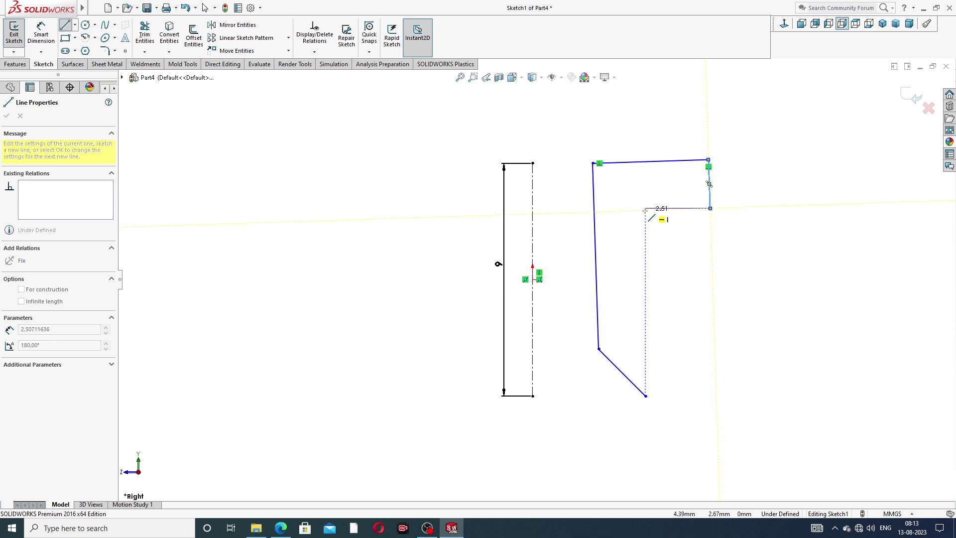
pyautogui.click(646, 211)
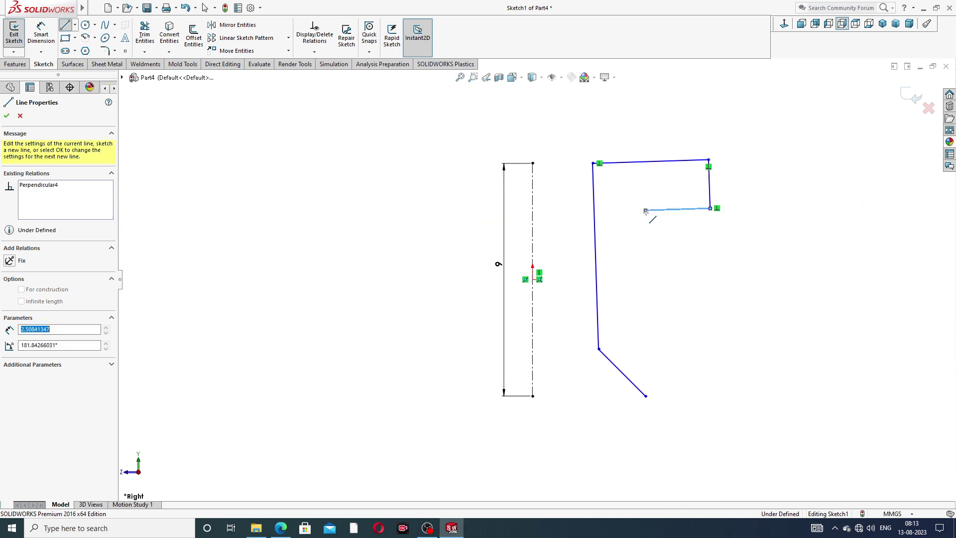
pyautogui.click(646, 396)
pyautogui.rightClick(726, 265)
pyautogui.click(747, 268)
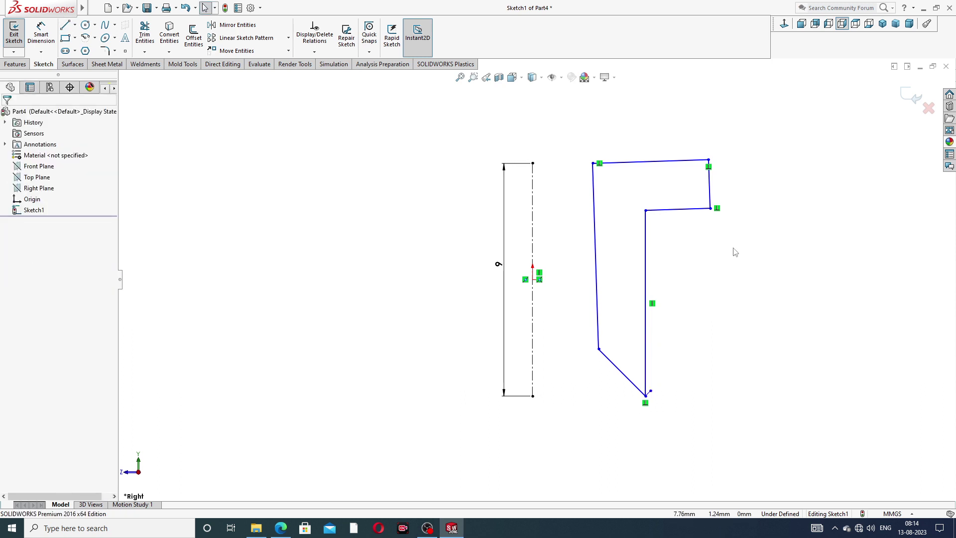
pyautogui.scroll(3, 735, 251)
pyautogui.scroll(-1, 591, 274)
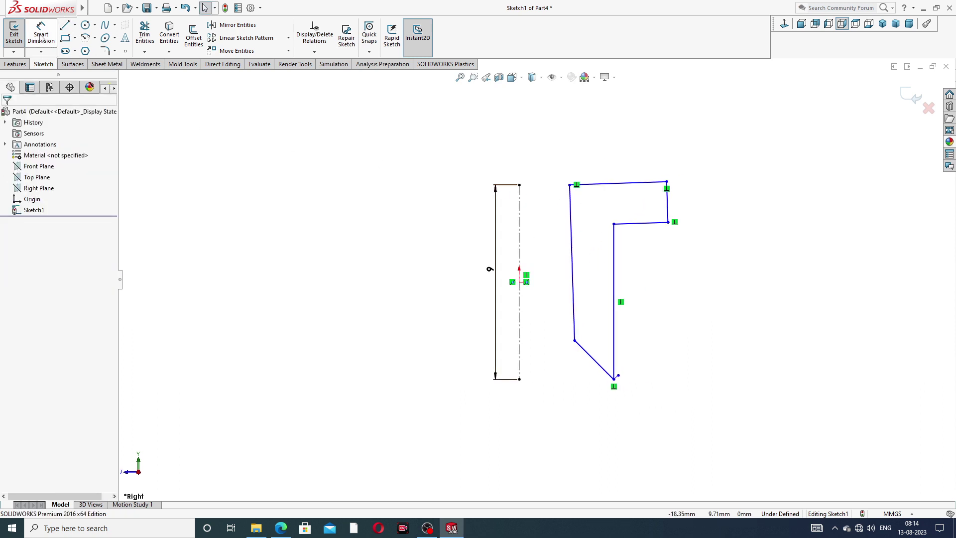
# Compare the profile against the gland reference drawing in Edge
pyautogui.click(282, 527)
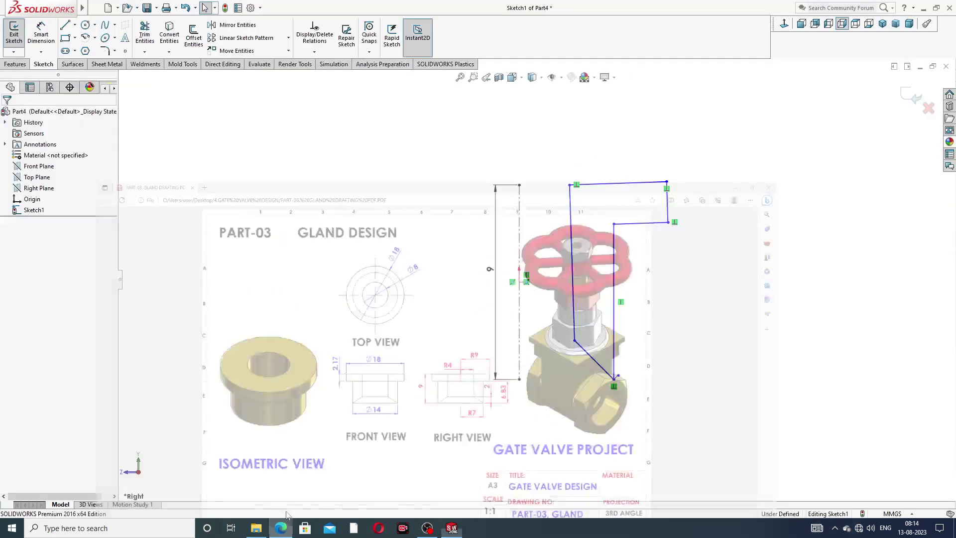
pyautogui.click(281, 527)
pyautogui.click(41, 34)
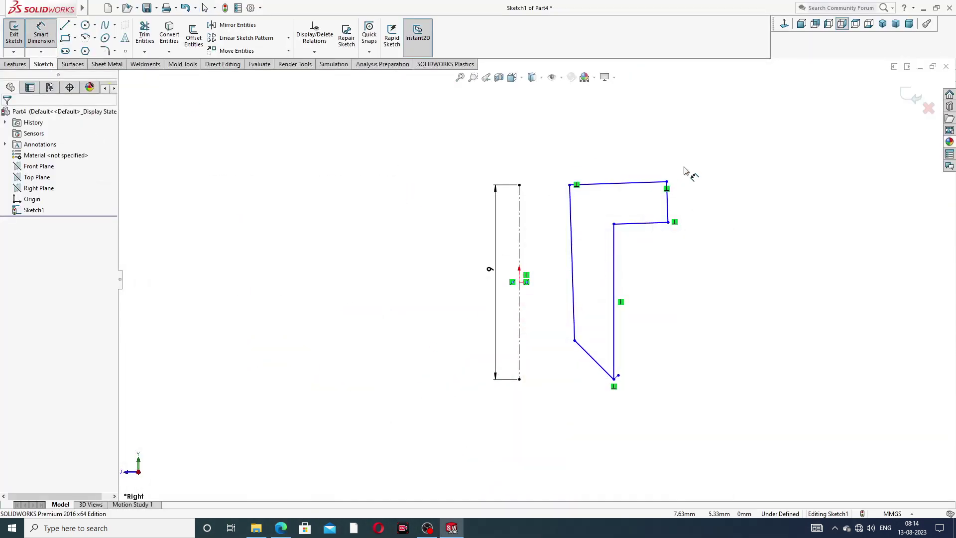
# Add a 9° angle dimension between the centreline and the sloped top edge
pyautogui.click(521, 208)
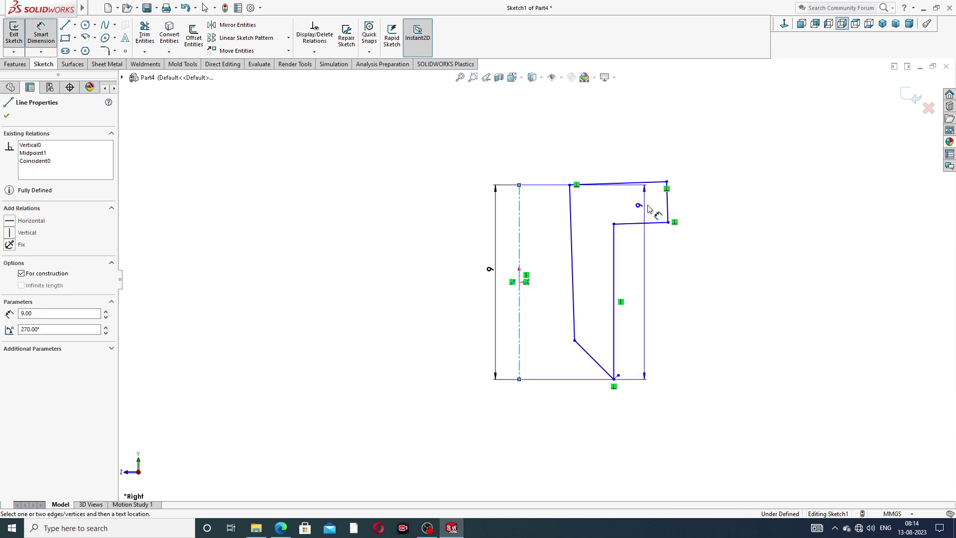
pyautogui.click(629, 183)
pyautogui.click(611, 163)
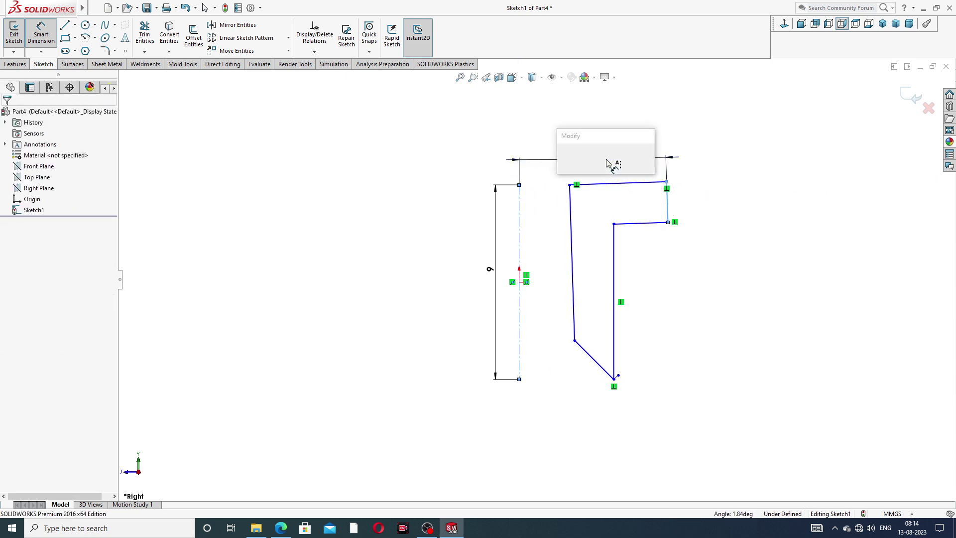
pyautogui.write('9')
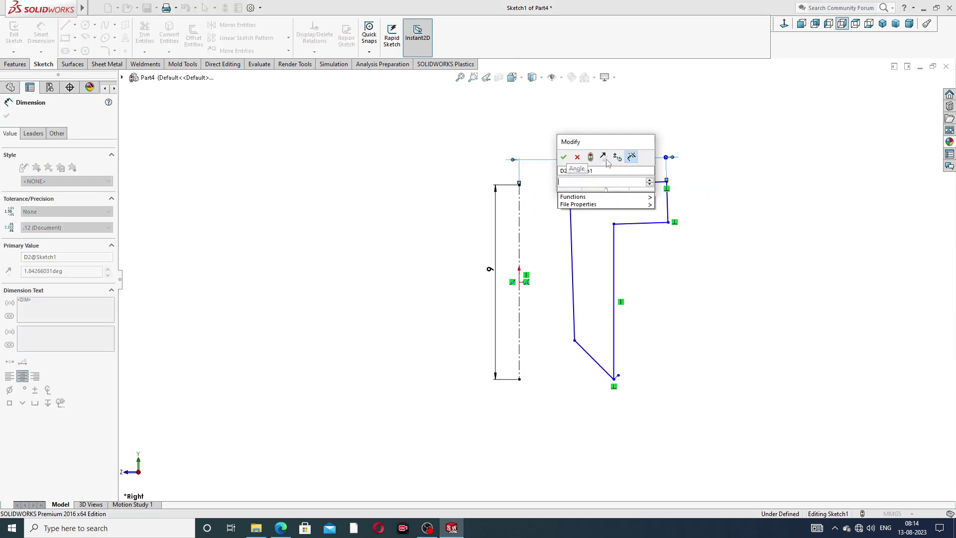
pyautogui.press('Return')
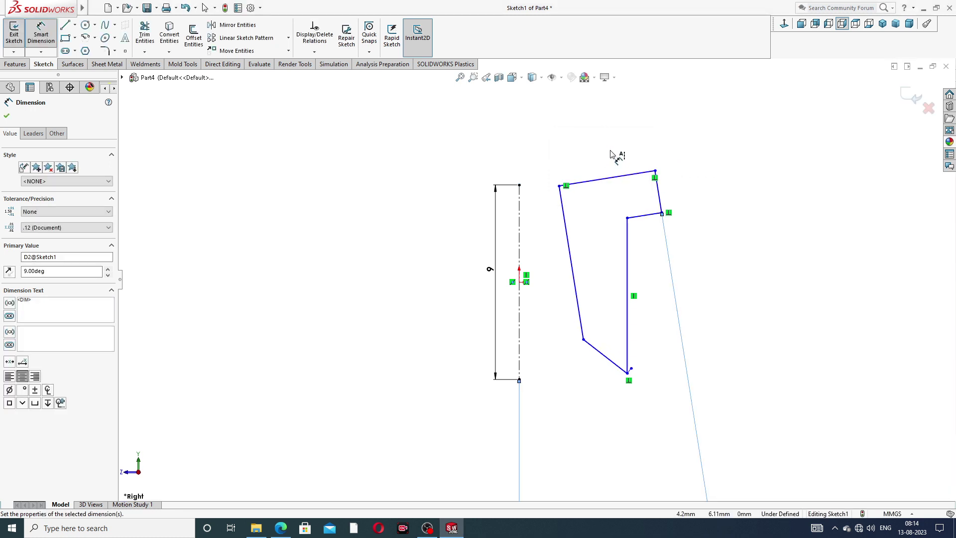
pyautogui.press('z')
pyautogui.press('z')
pyautogui.press('z')
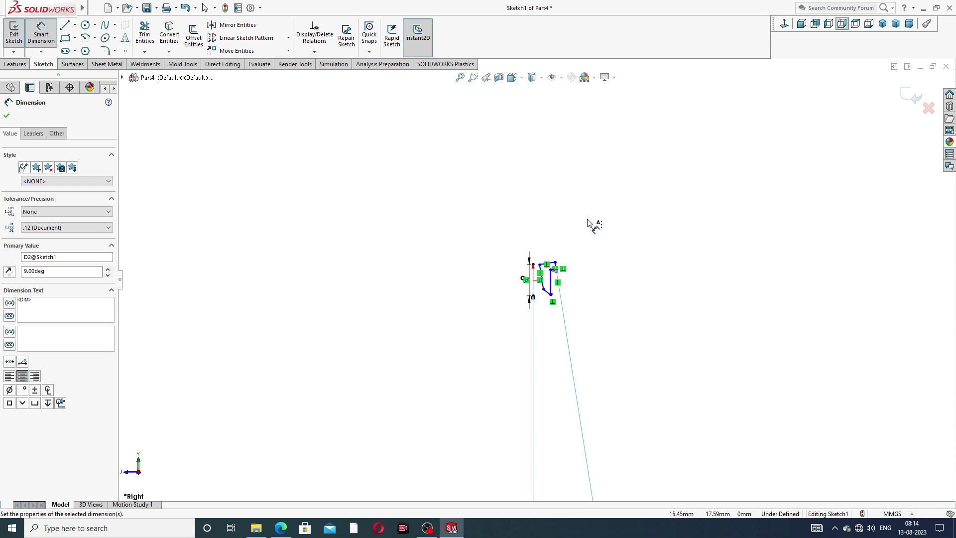
pyautogui.press('Escape')
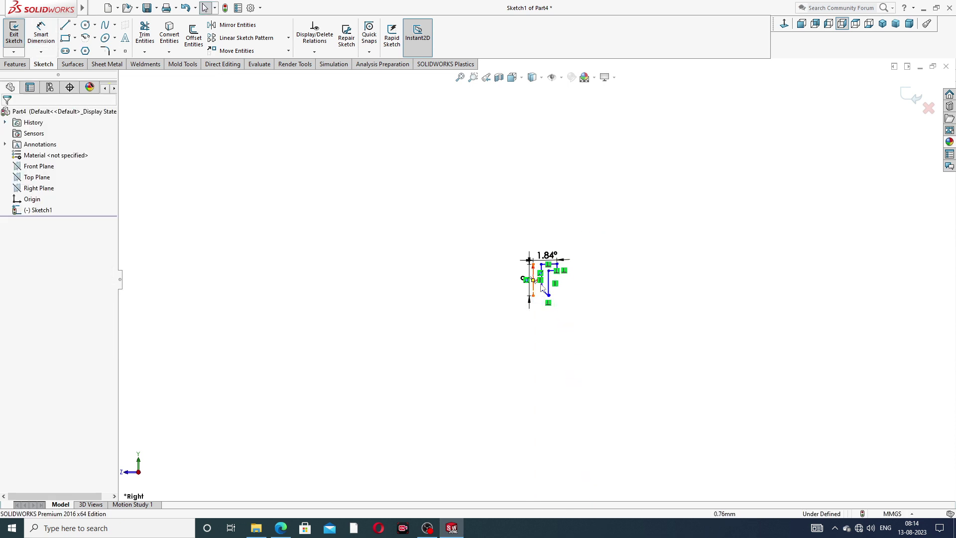
# Delete the resulting 1.84° angle dimension from the top edge
pyautogui.scroll(-2, 536, 286)
pyautogui.scroll(-3, 536, 286)
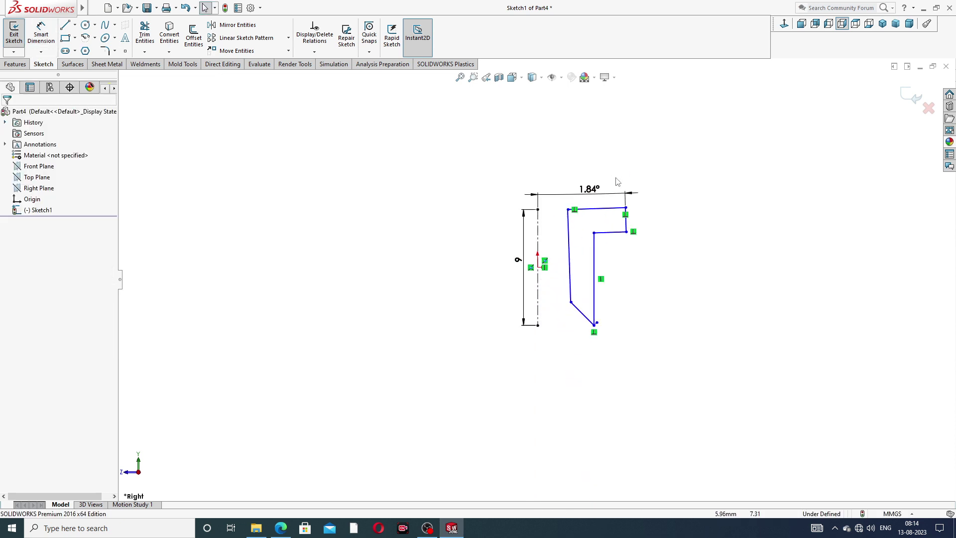
pyautogui.rightClick(671, 159)
pyautogui.click(645, 185)
pyautogui.click(636, 195)
pyautogui.press('Delete')
pyautogui.scroll(-3, 576, 225)
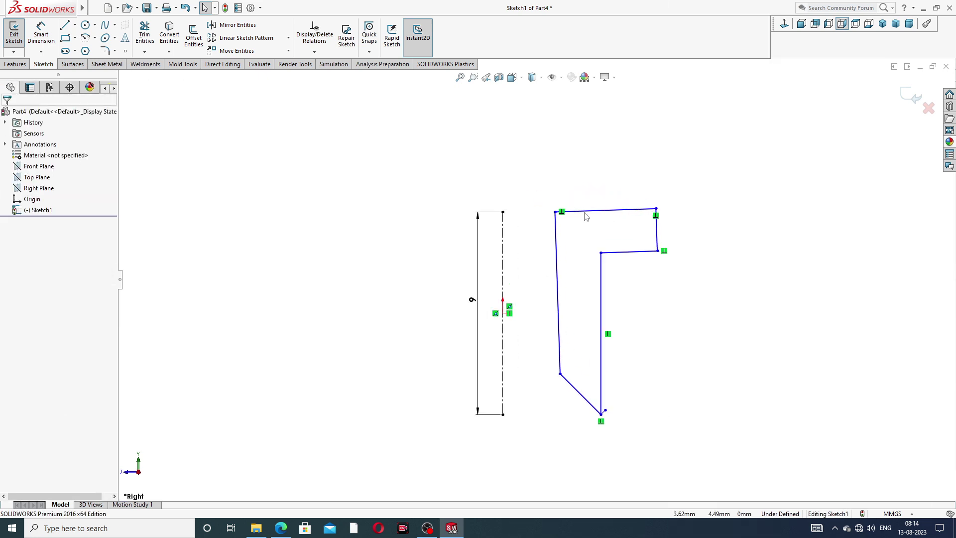
# Make the top edge horizontal and align the top-left corner with the centreline's top end
pyautogui.click(598, 210)
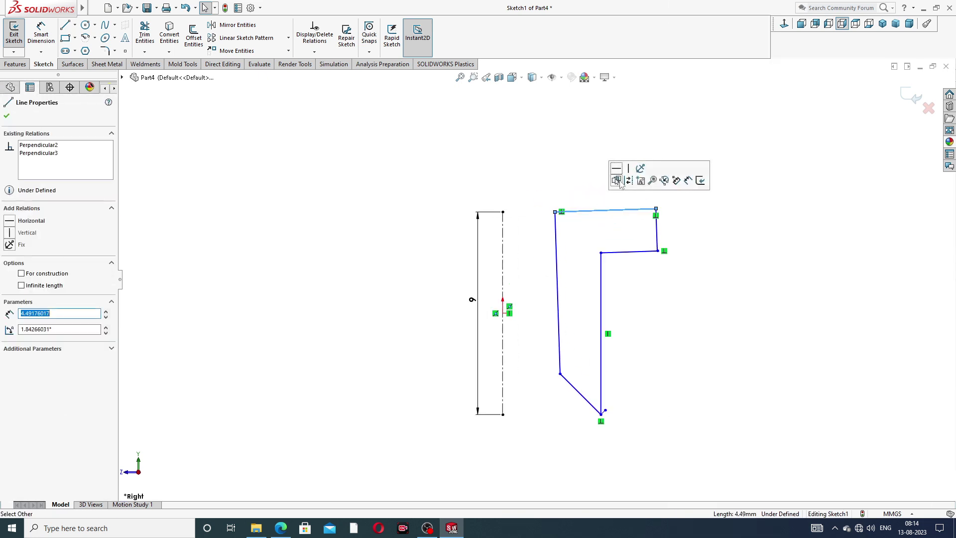
pyautogui.click(617, 178)
pyautogui.click(560, 178)
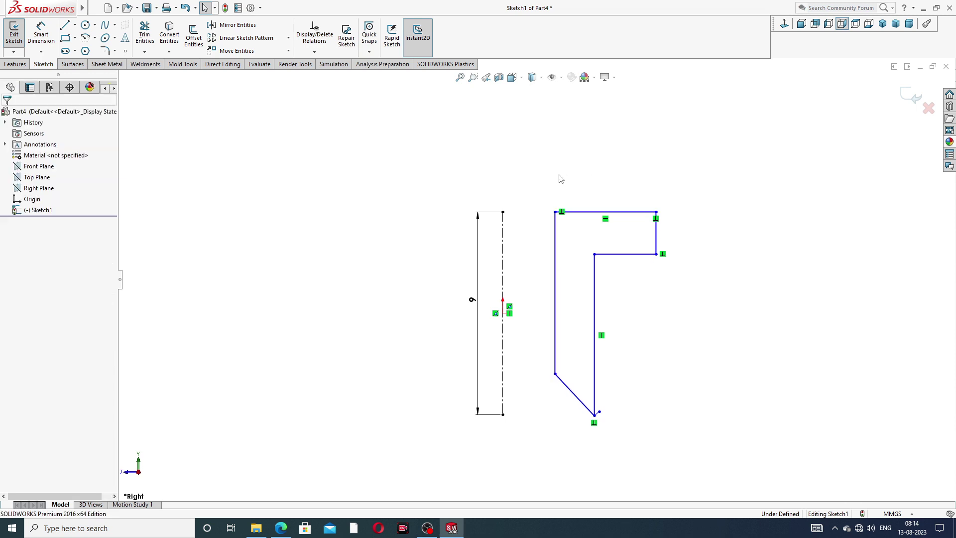
pyautogui.click(503, 213)
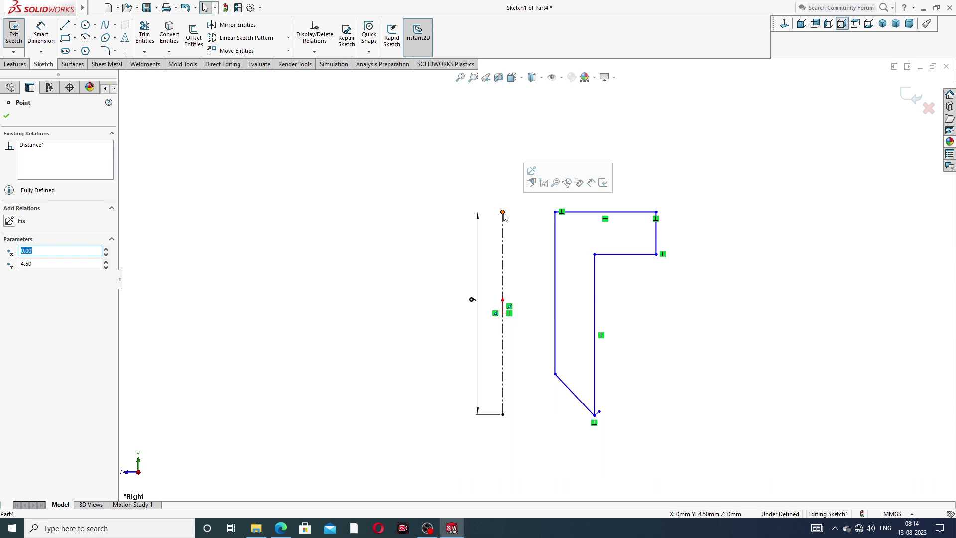
pyautogui.keyDown('ctrl'); pyautogui.click(555, 212); pyautogui.keyUp('ctrl')
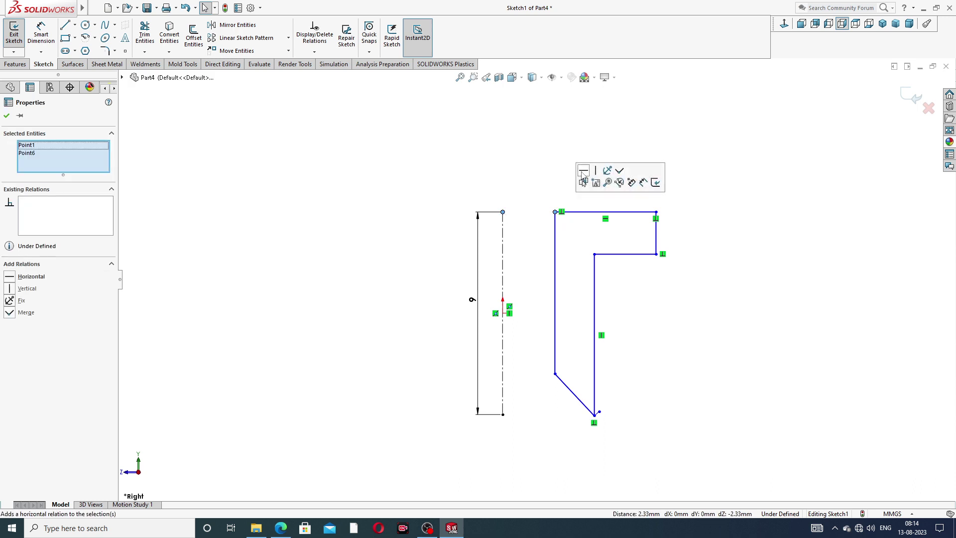
pyautogui.click(582, 171)
# Align the profile's bottom point with the centreline's bottom end and remove the tiny corner line
pyautogui.click(504, 415)
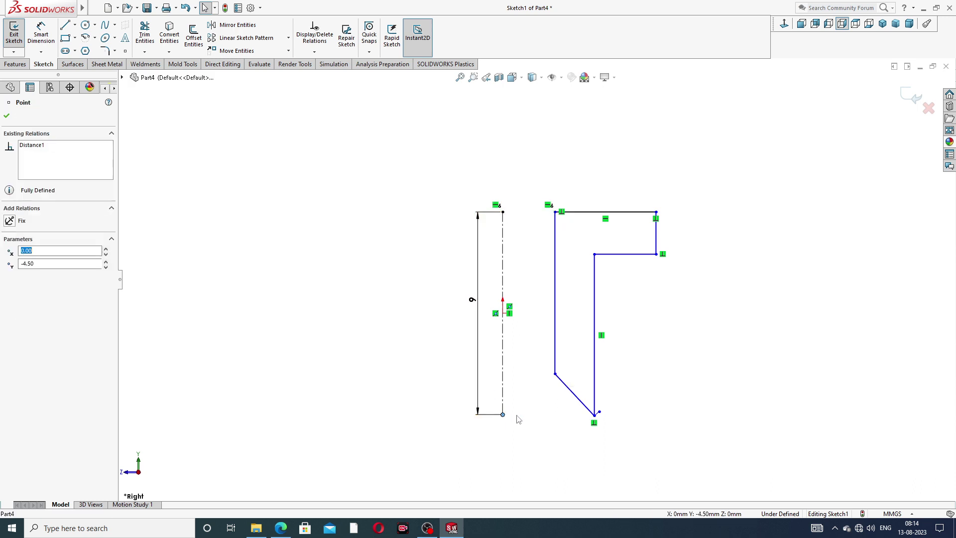
pyautogui.keyDown('ctrl'); pyautogui.click(595, 417); pyautogui.keyUp('ctrl')
pyautogui.click(625, 375)
pyautogui.scroll(-5, 599, 418)
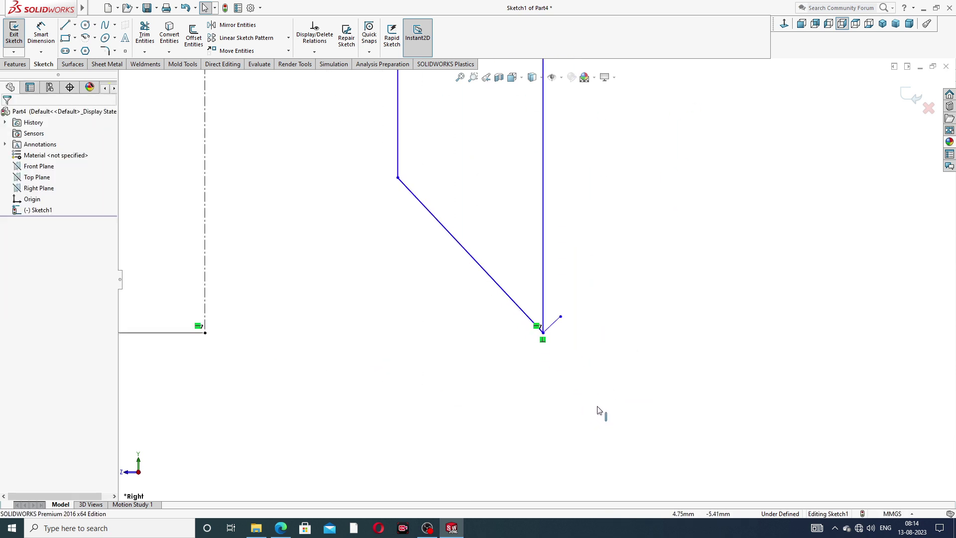
pyautogui.click(543, 299)
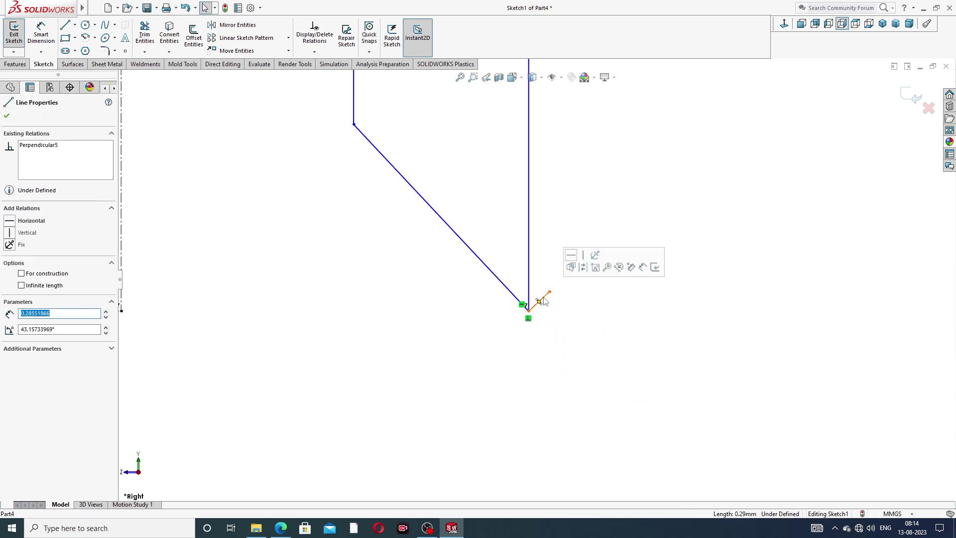
pyautogui.press('Delete')
pyautogui.scroll(9, 572, 255)
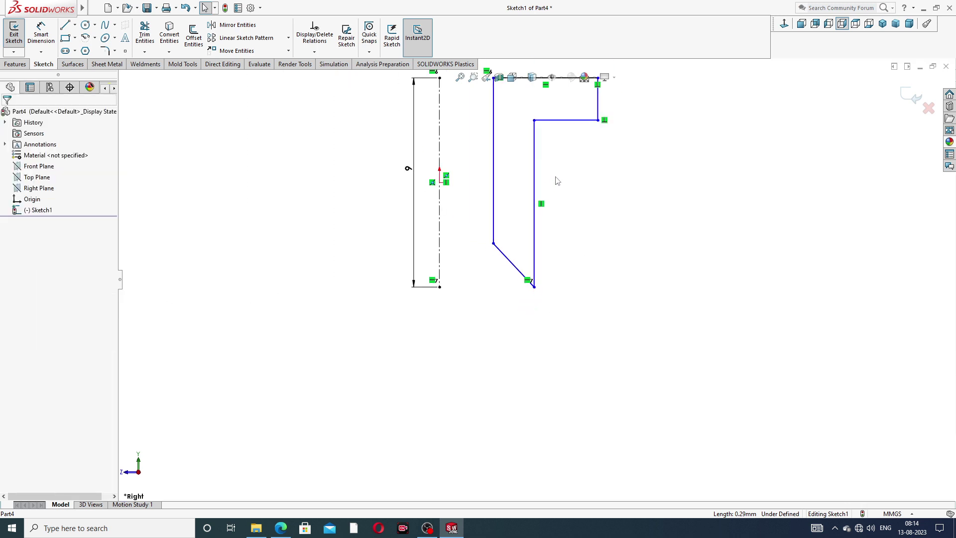
pyautogui.scroll(-3, 518, 183)
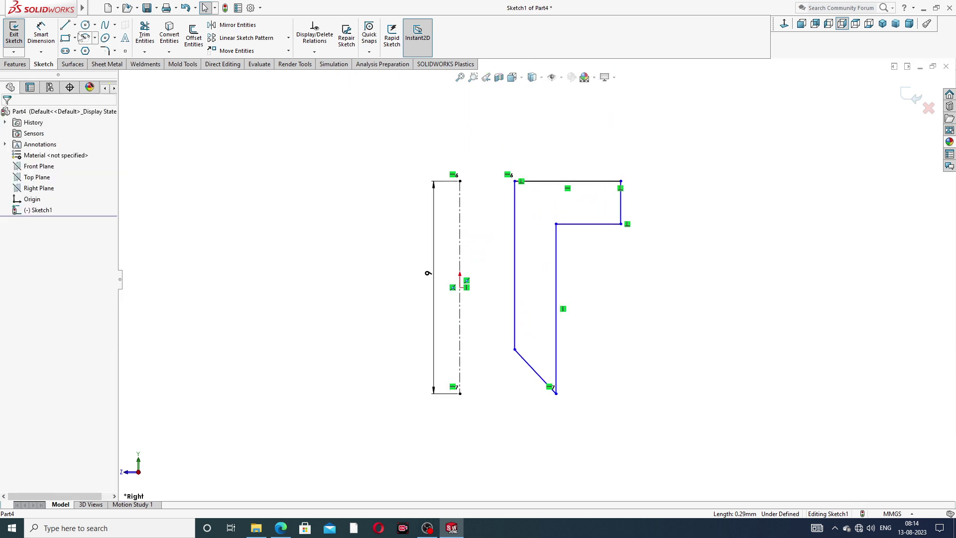
# Dimension the right edge at 9 and the inner vertical line at 7 from the centreline
pyautogui.click(39, 38)
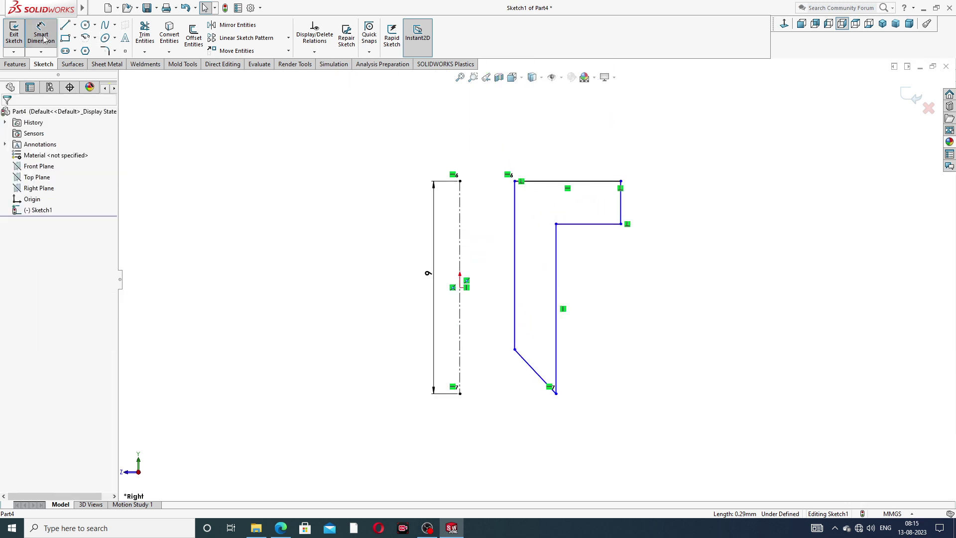
pyautogui.click(460, 206)
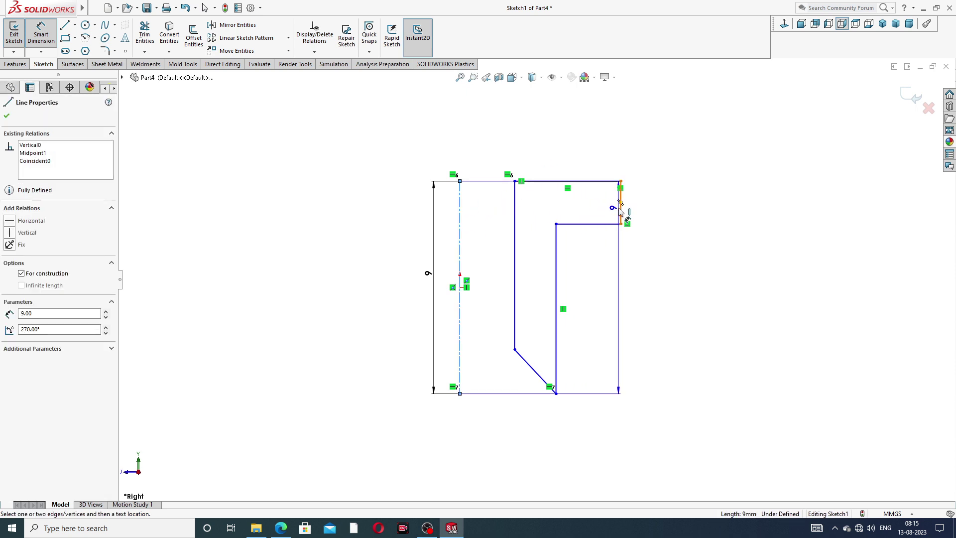
pyautogui.click(620, 204)
pyautogui.click(544, 155)
pyautogui.write('9')
pyautogui.press('Return')
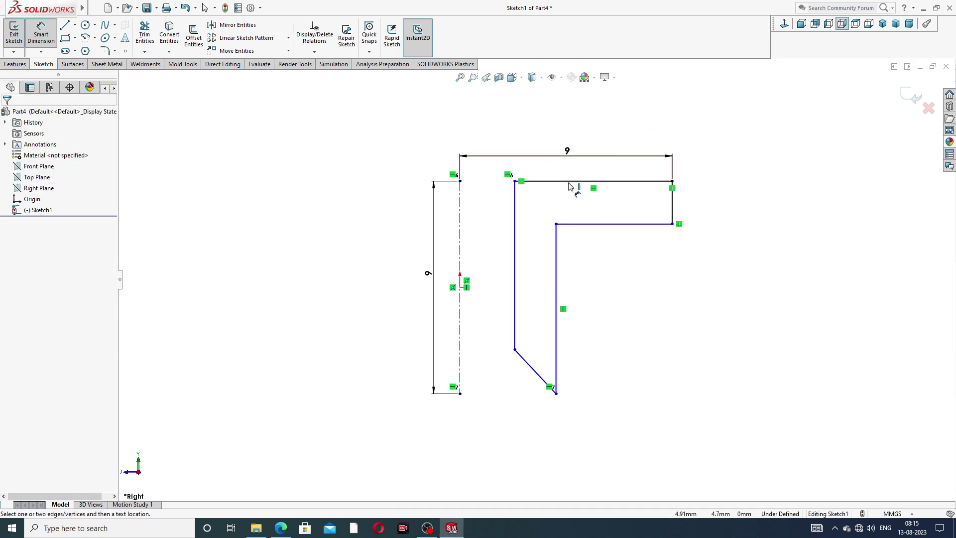
pyautogui.click(461, 232)
pyautogui.click(556, 249)
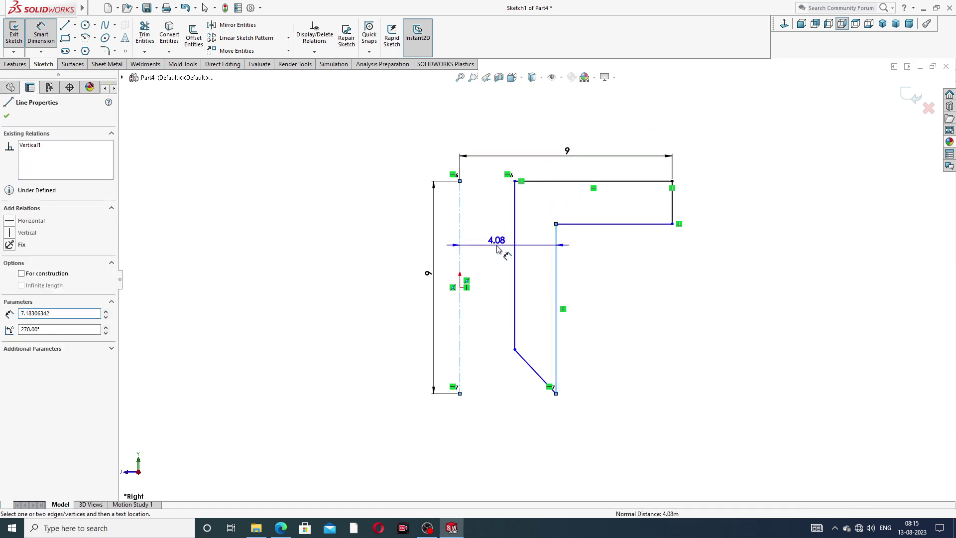
pyautogui.click(497, 248)
pyautogui.write('7')
pyautogui.press('Return')
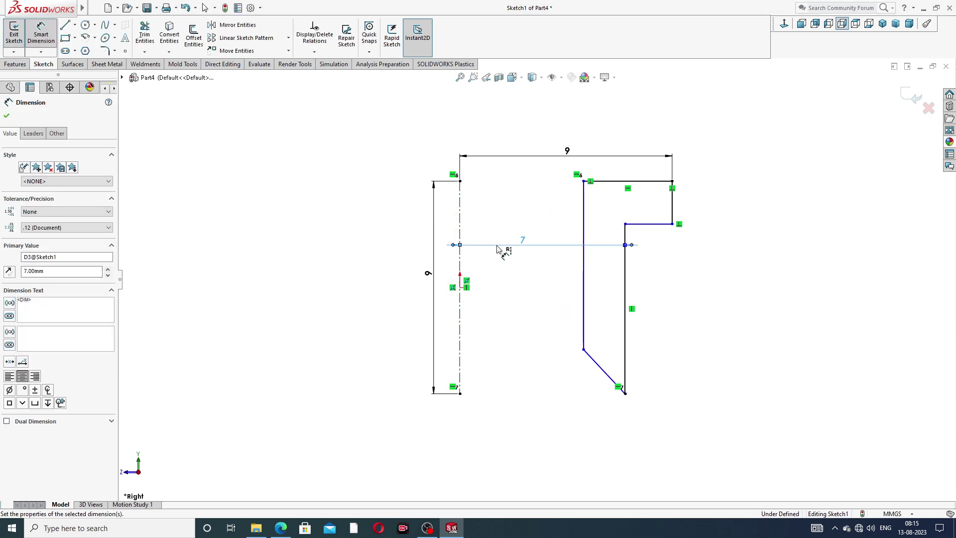
# Set the left vertical line's distance from the centreline to 4
pyautogui.click(585, 225)
pyautogui.click(460, 225)
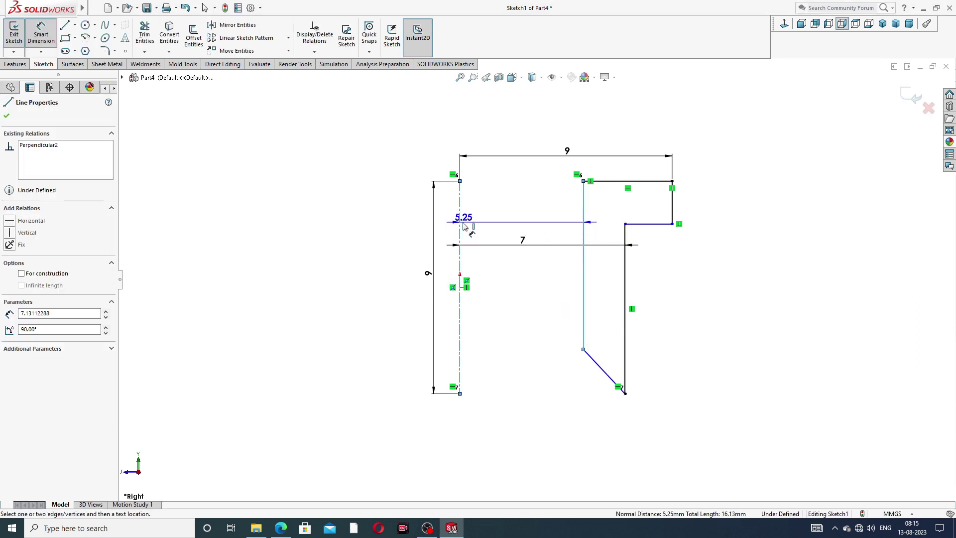
pyautogui.click(507, 222)
pyautogui.write('4')
pyautogui.press('Return')
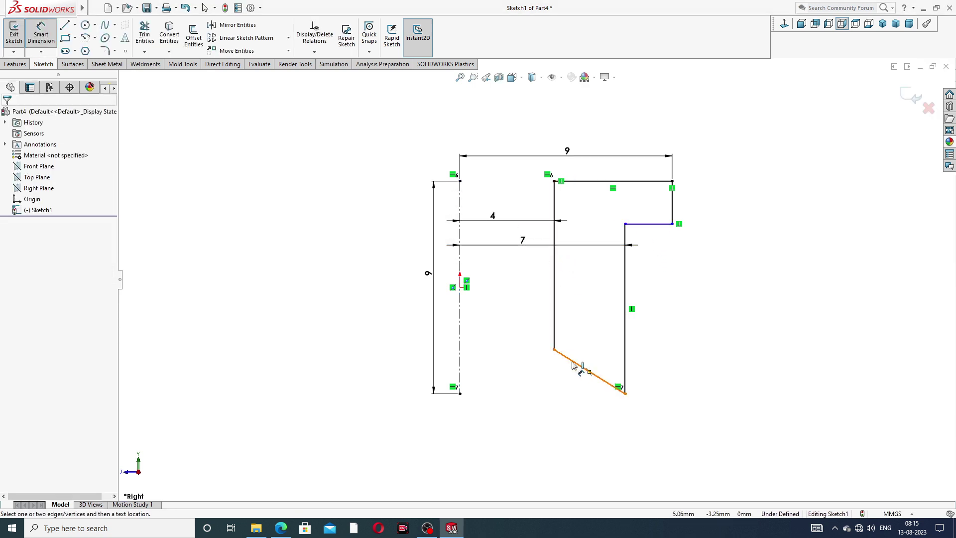
# Give the taper a height of 2 and enter 6.8 for the inner line's length
pyautogui.click(555, 350)
pyautogui.click(625, 394)
pyautogui.click(643, 374)
pyautogui.write('2')
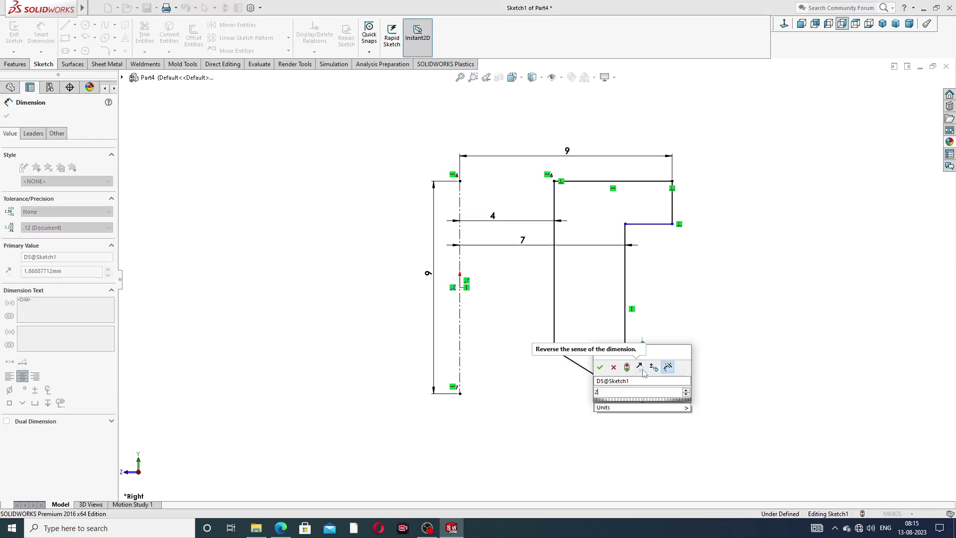
pyautogui.press('Return')
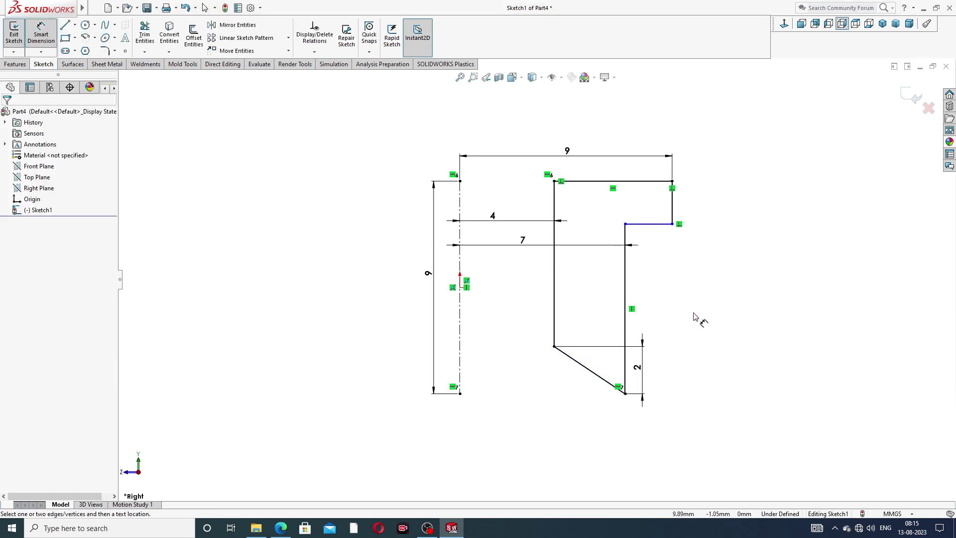
pyautogui.click(625, 272)
pyautogui.click(671, 283)
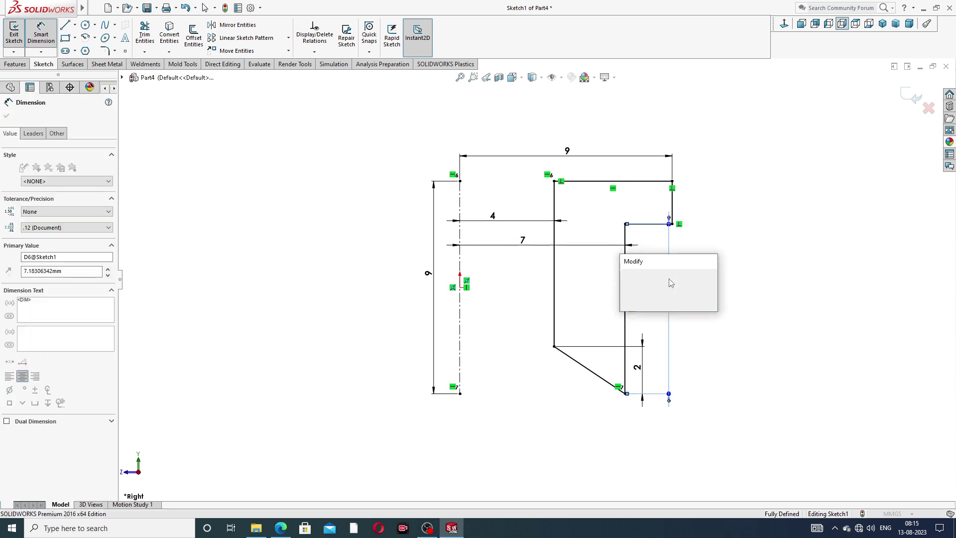
pyautogui.write('6.83')
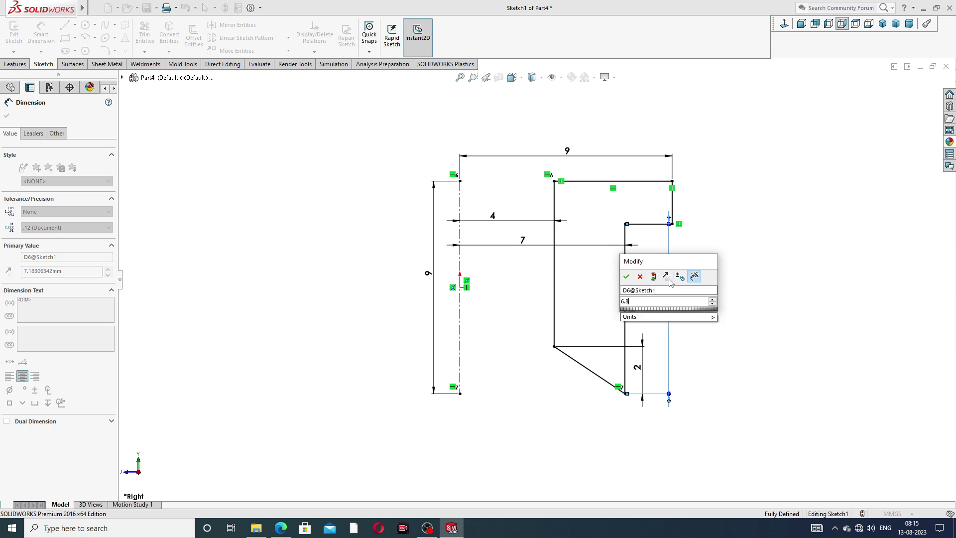